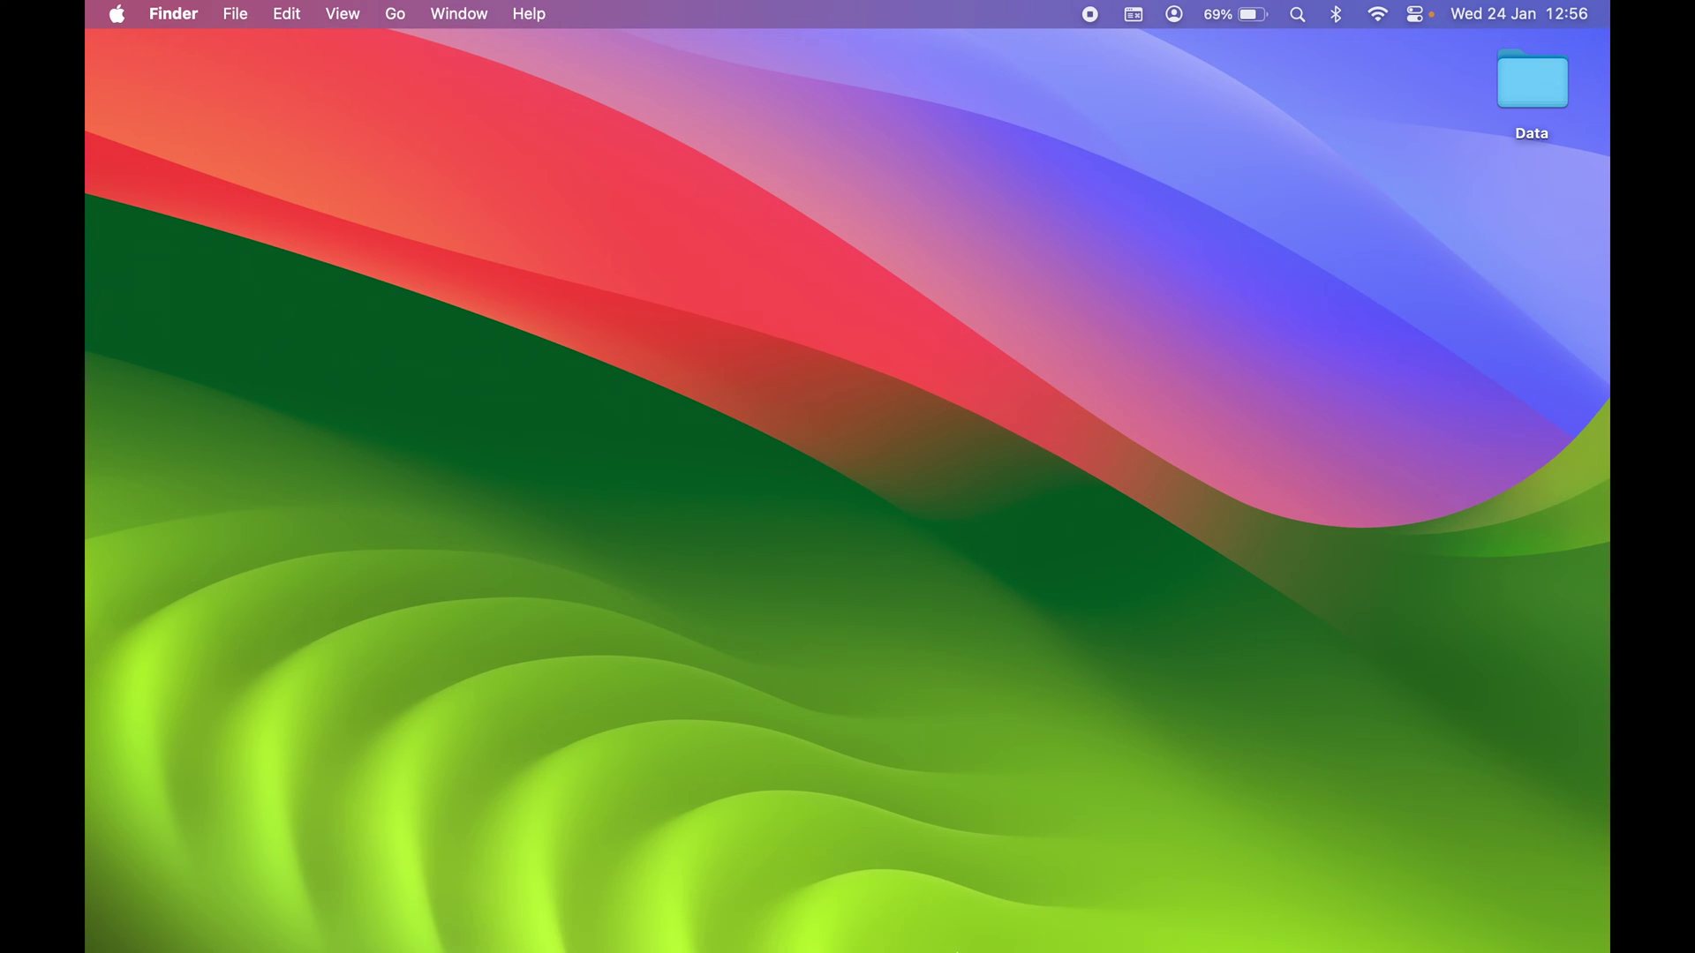
# - Search the App Store for "zoom" and browse the results
pyautogui.click(937, 939)
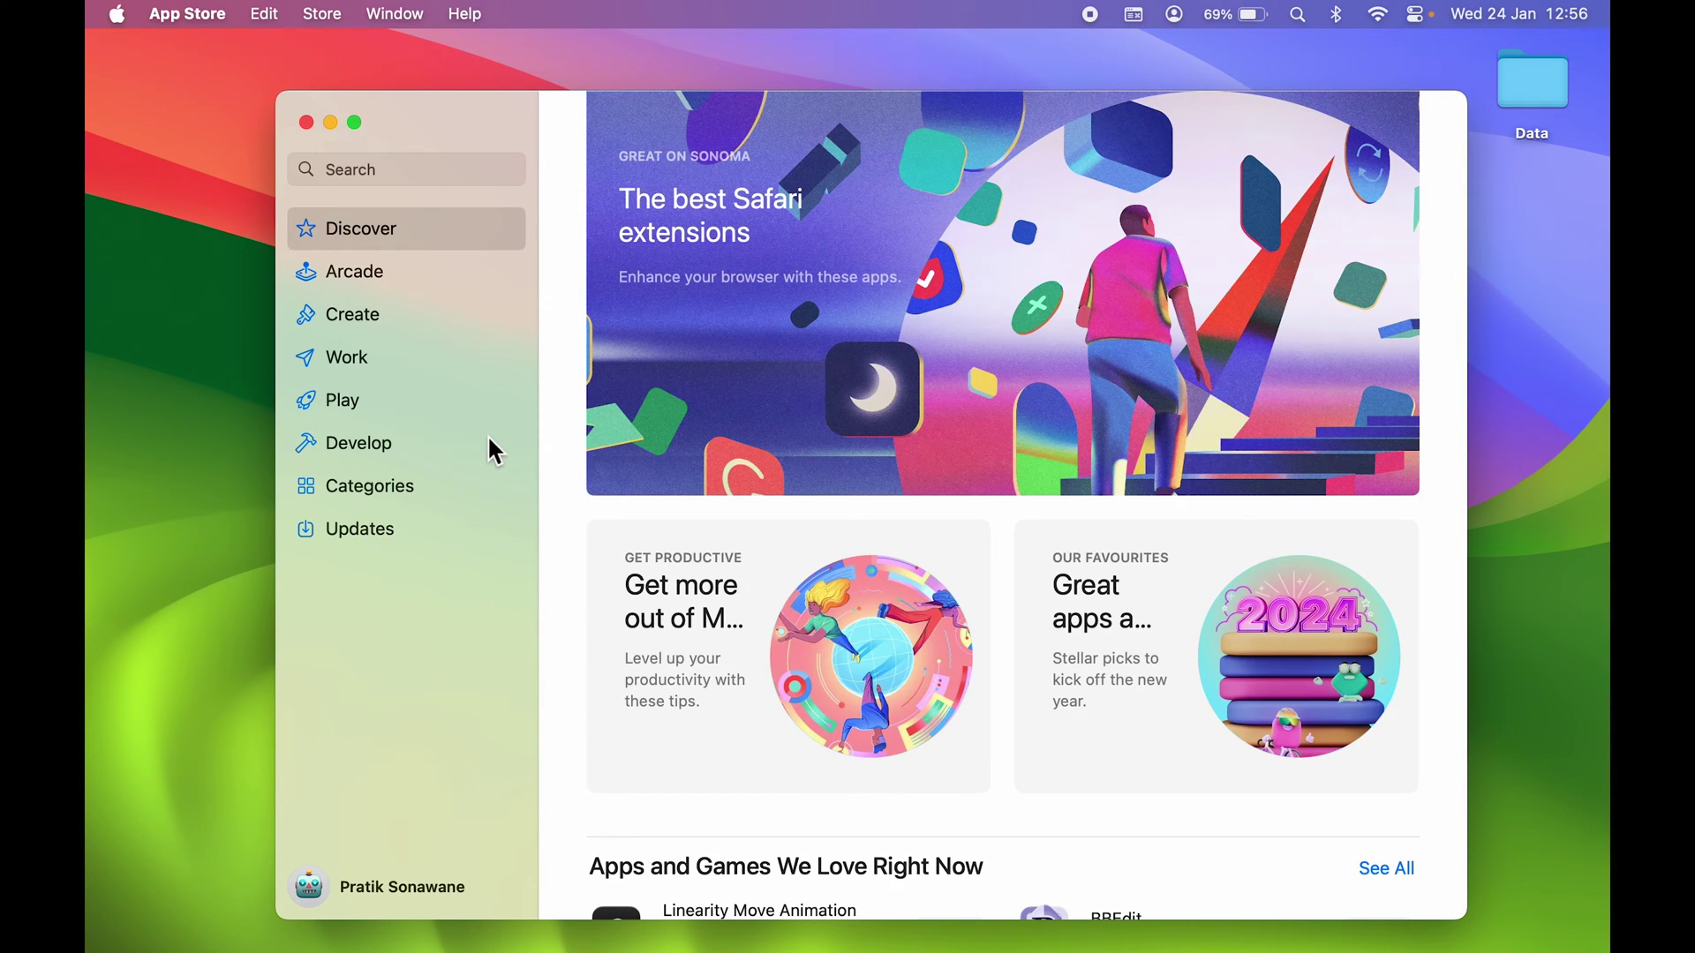
pyautogui.click(424, 167)
pyautogui.write('z')
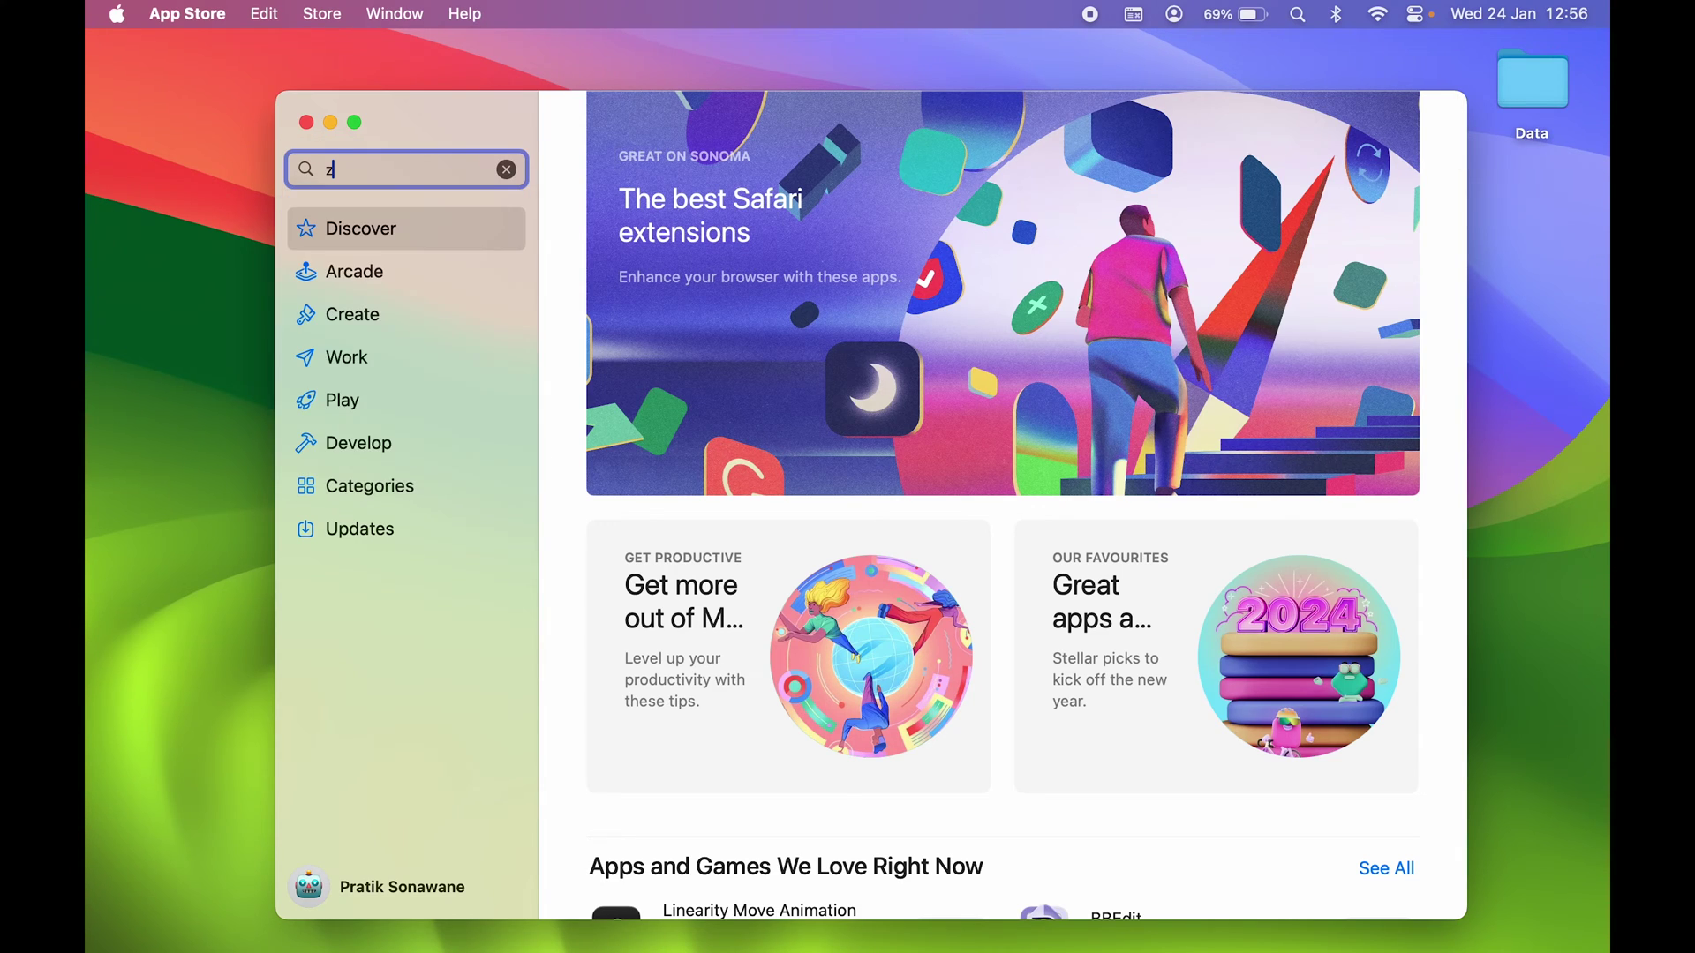
pyautogui.write('oom')
pyautogui.press('Return')
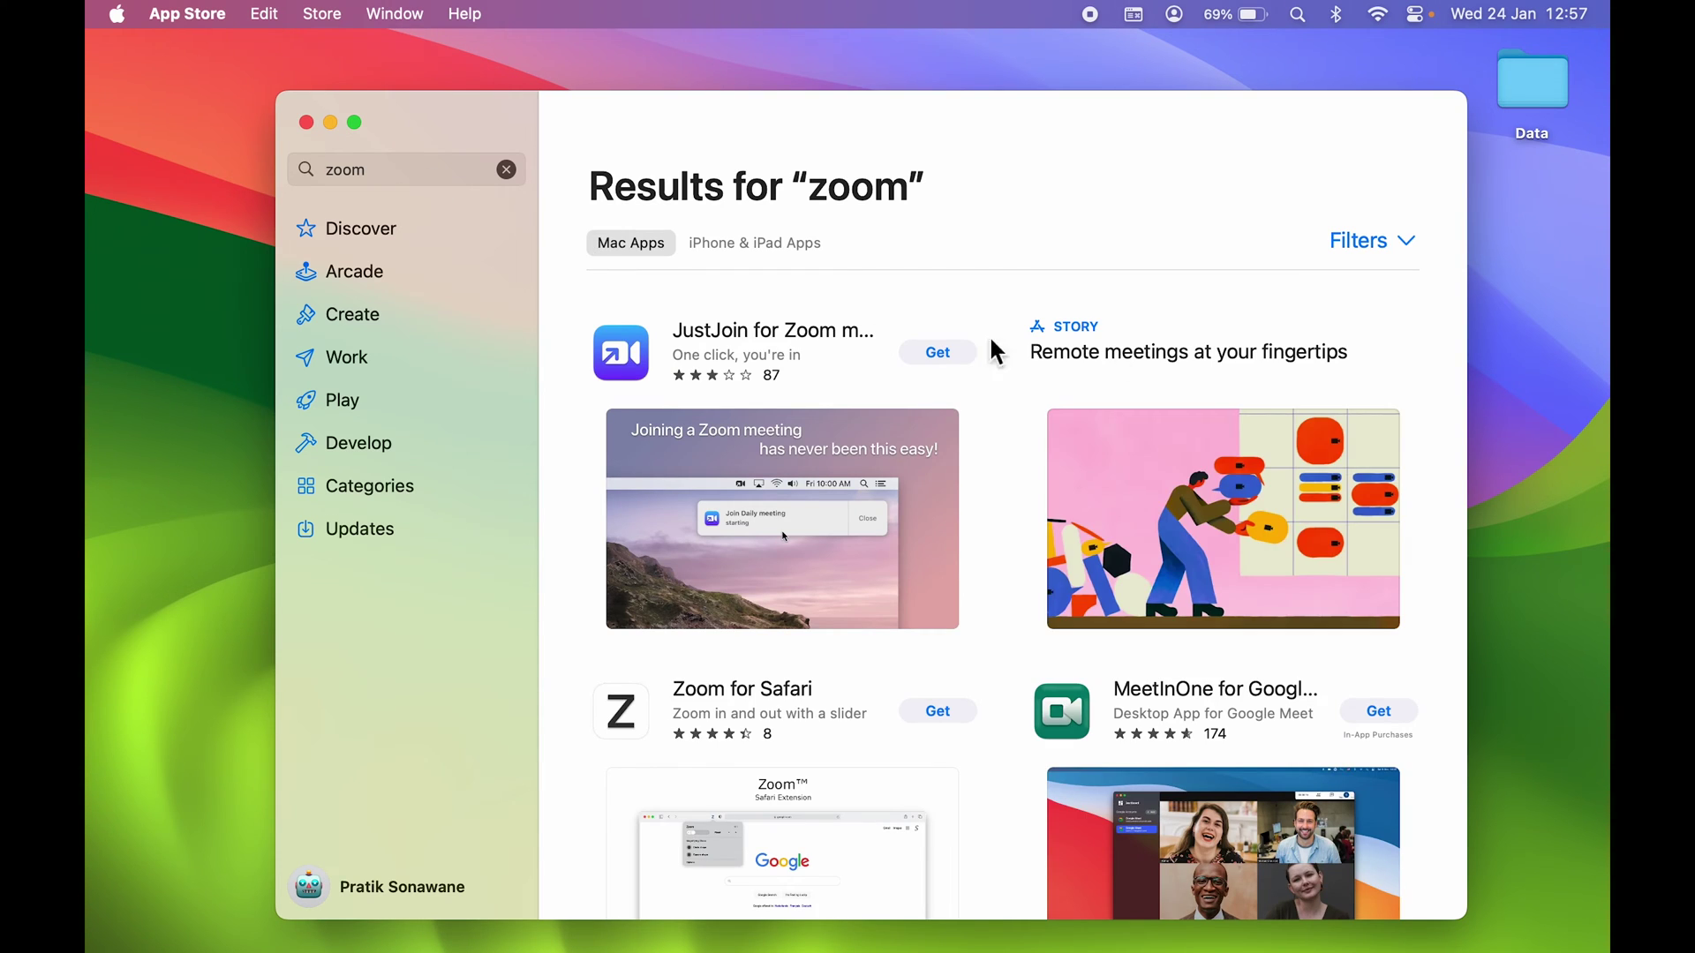
pyautogui.scroll(-10, 575, 613)
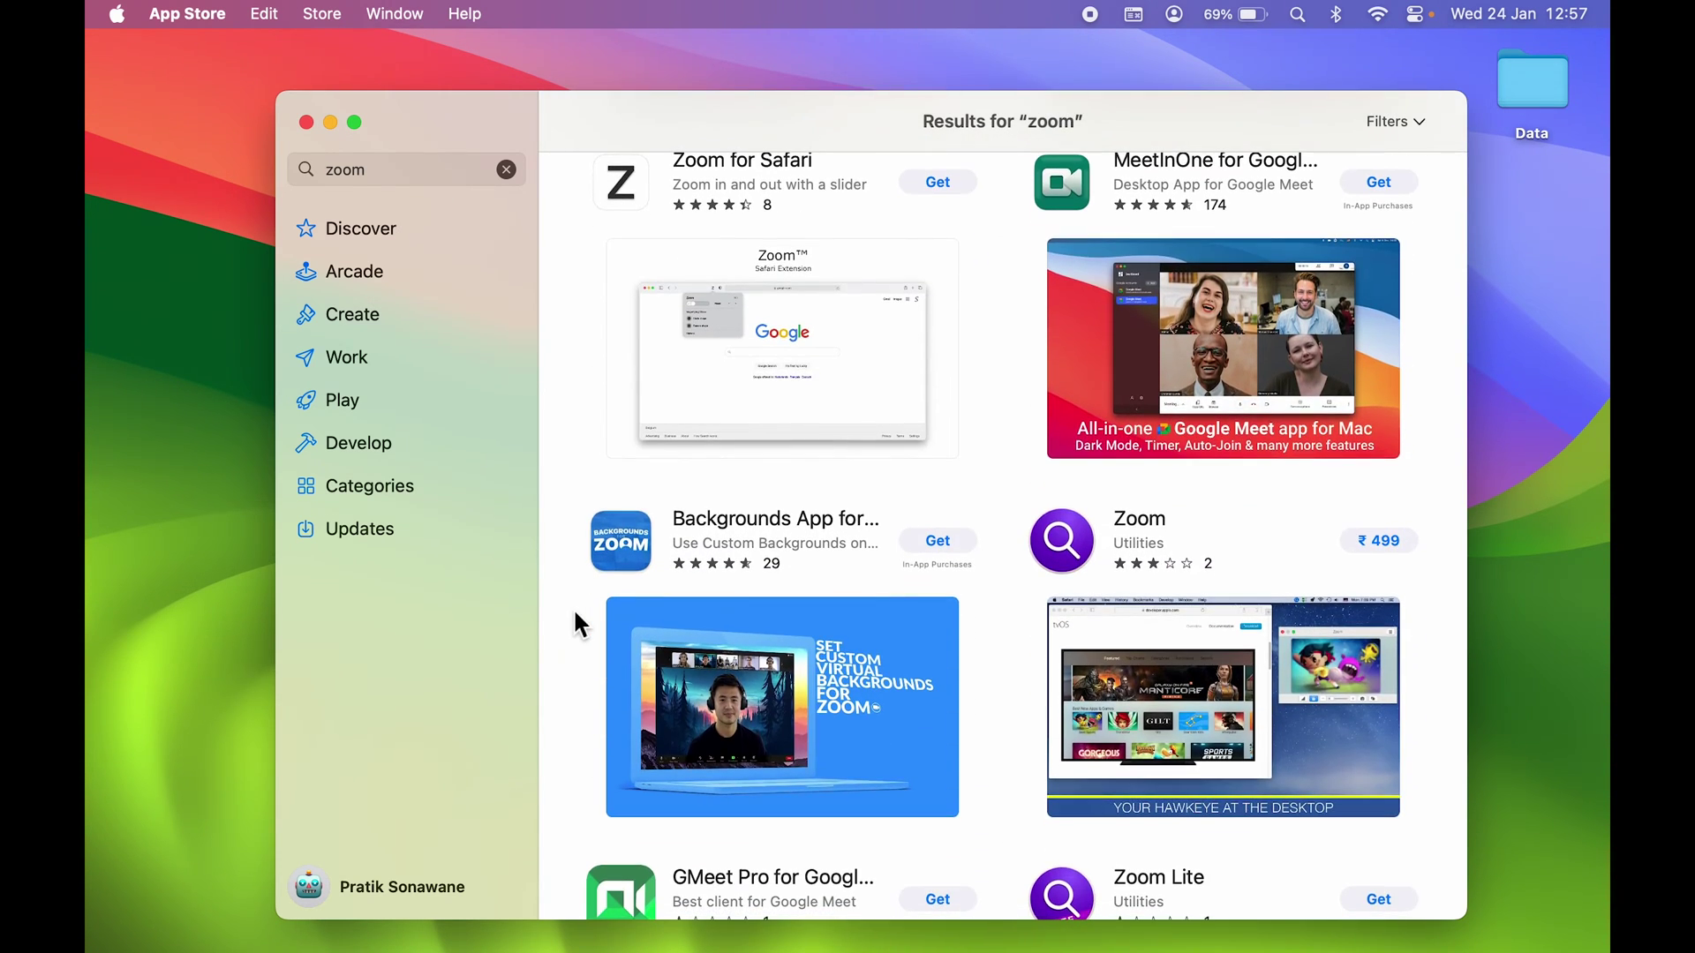
pyautogui.scroll(15, 574, 623)
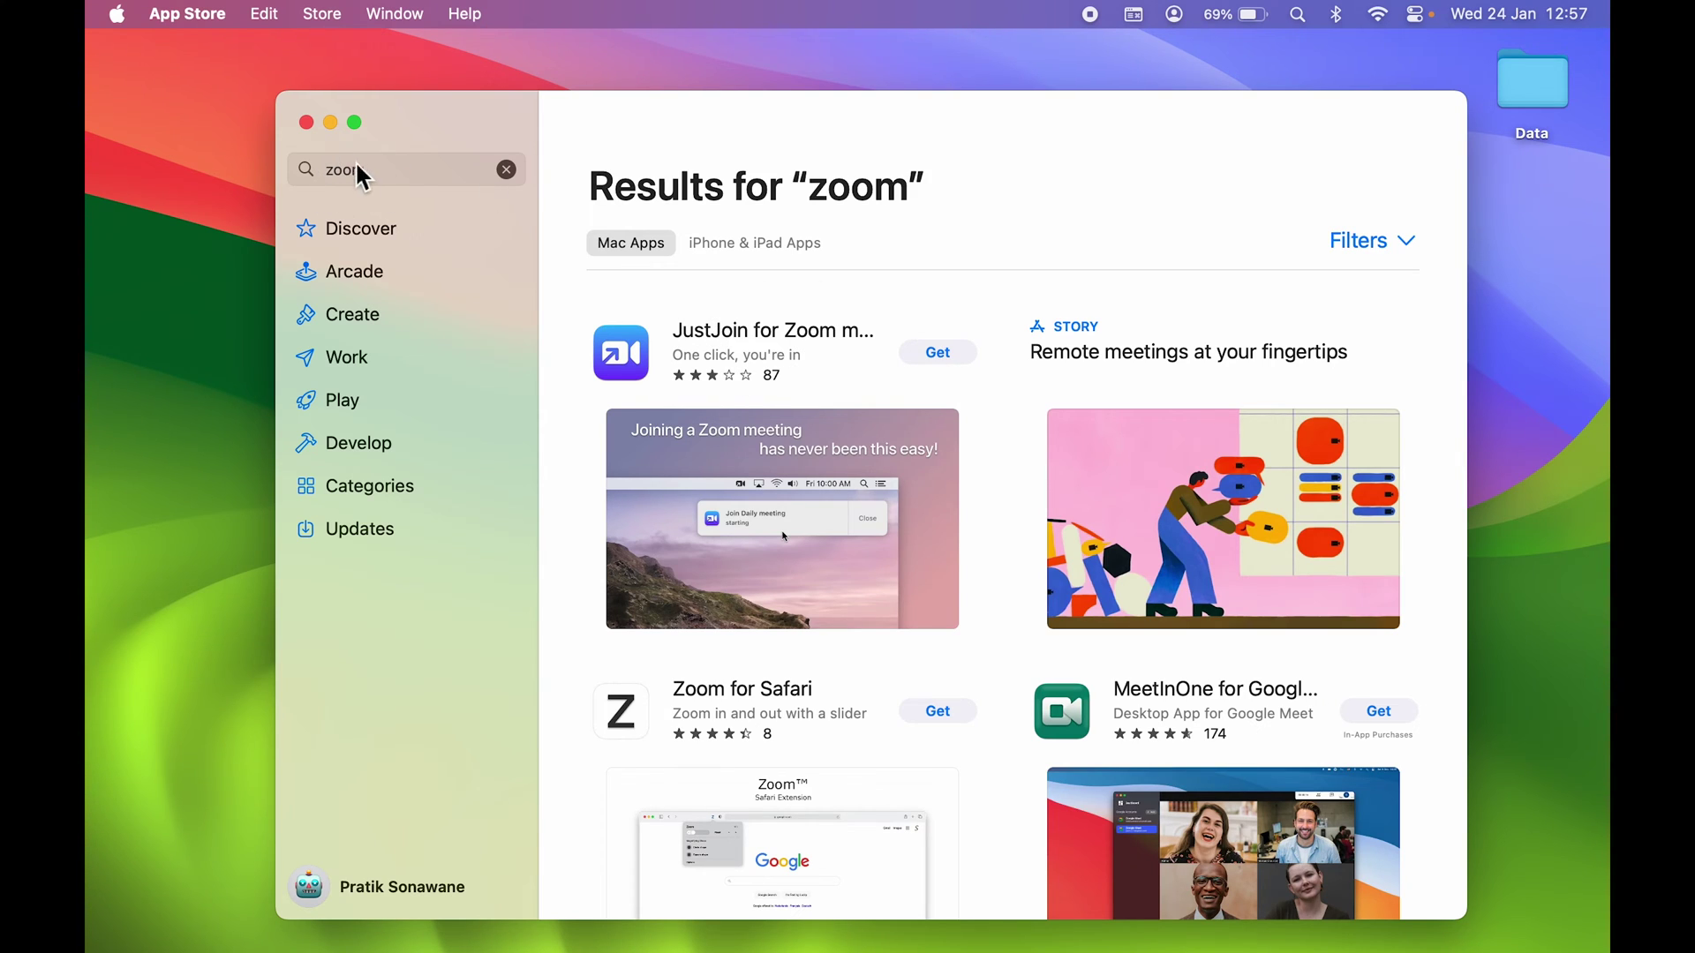
# - Search the App Store for Google Chrome, scan the results, and close the store
pyautogui.click(407, 174)
pyautogui.write('go')
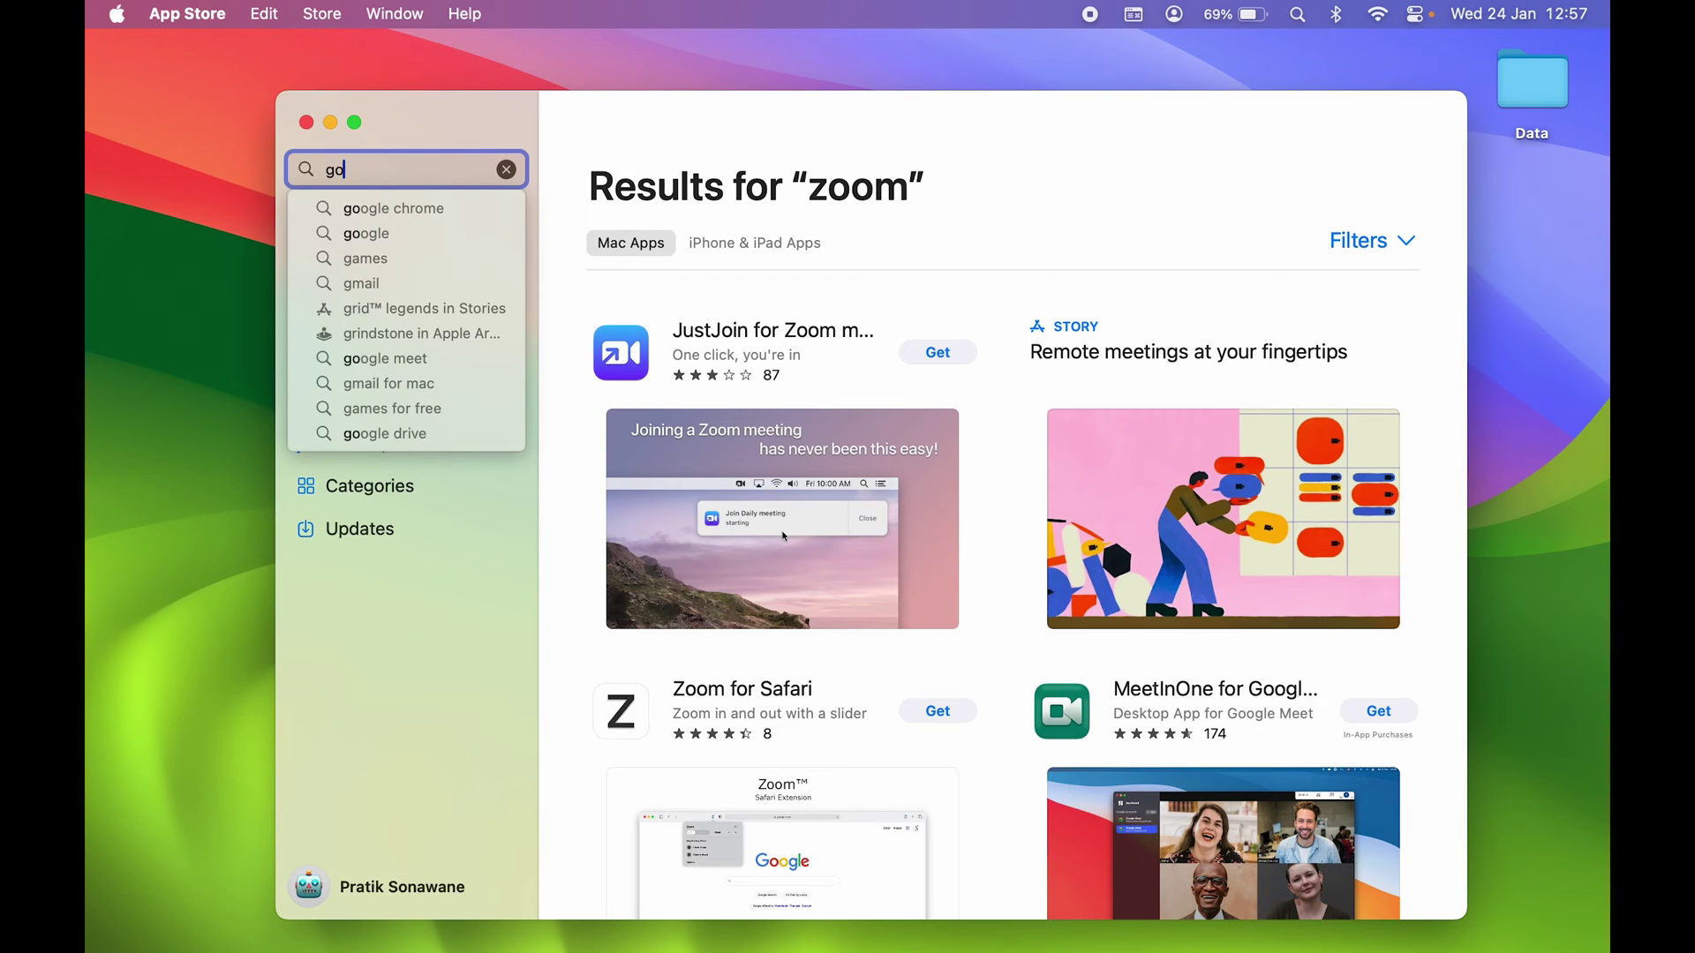
pyautogui.click(379, 210)
pyautogui.scroll(-7, 566, 569)
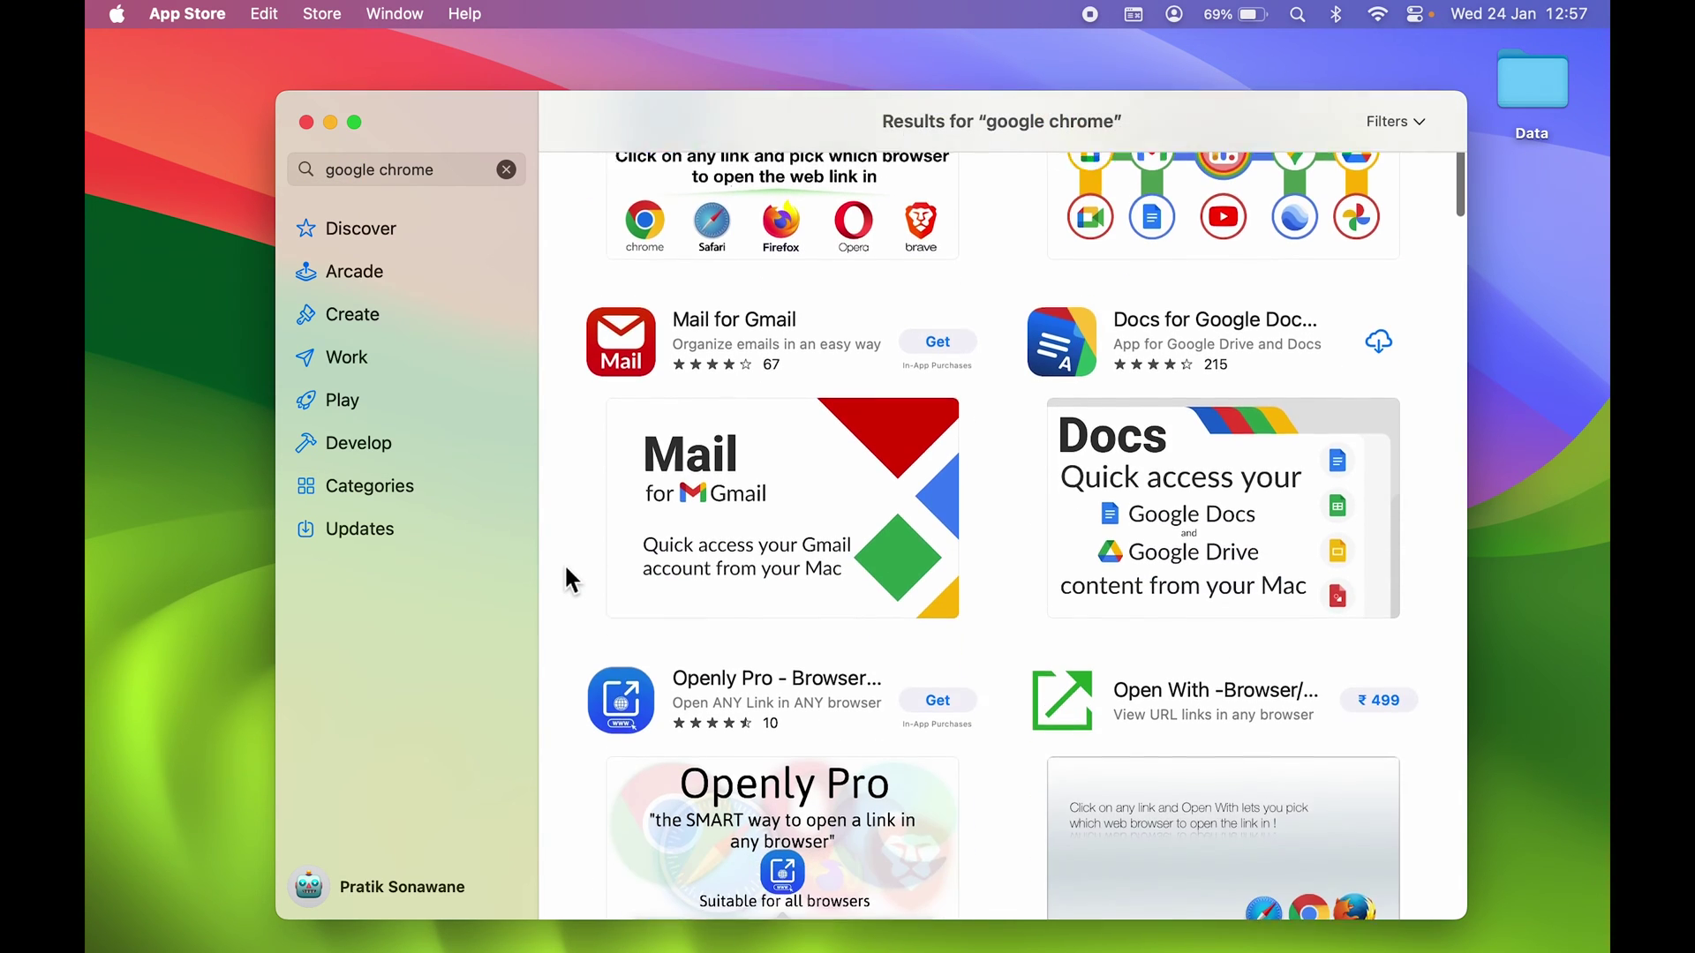
pyautogui.scroll(7, 566, 569)
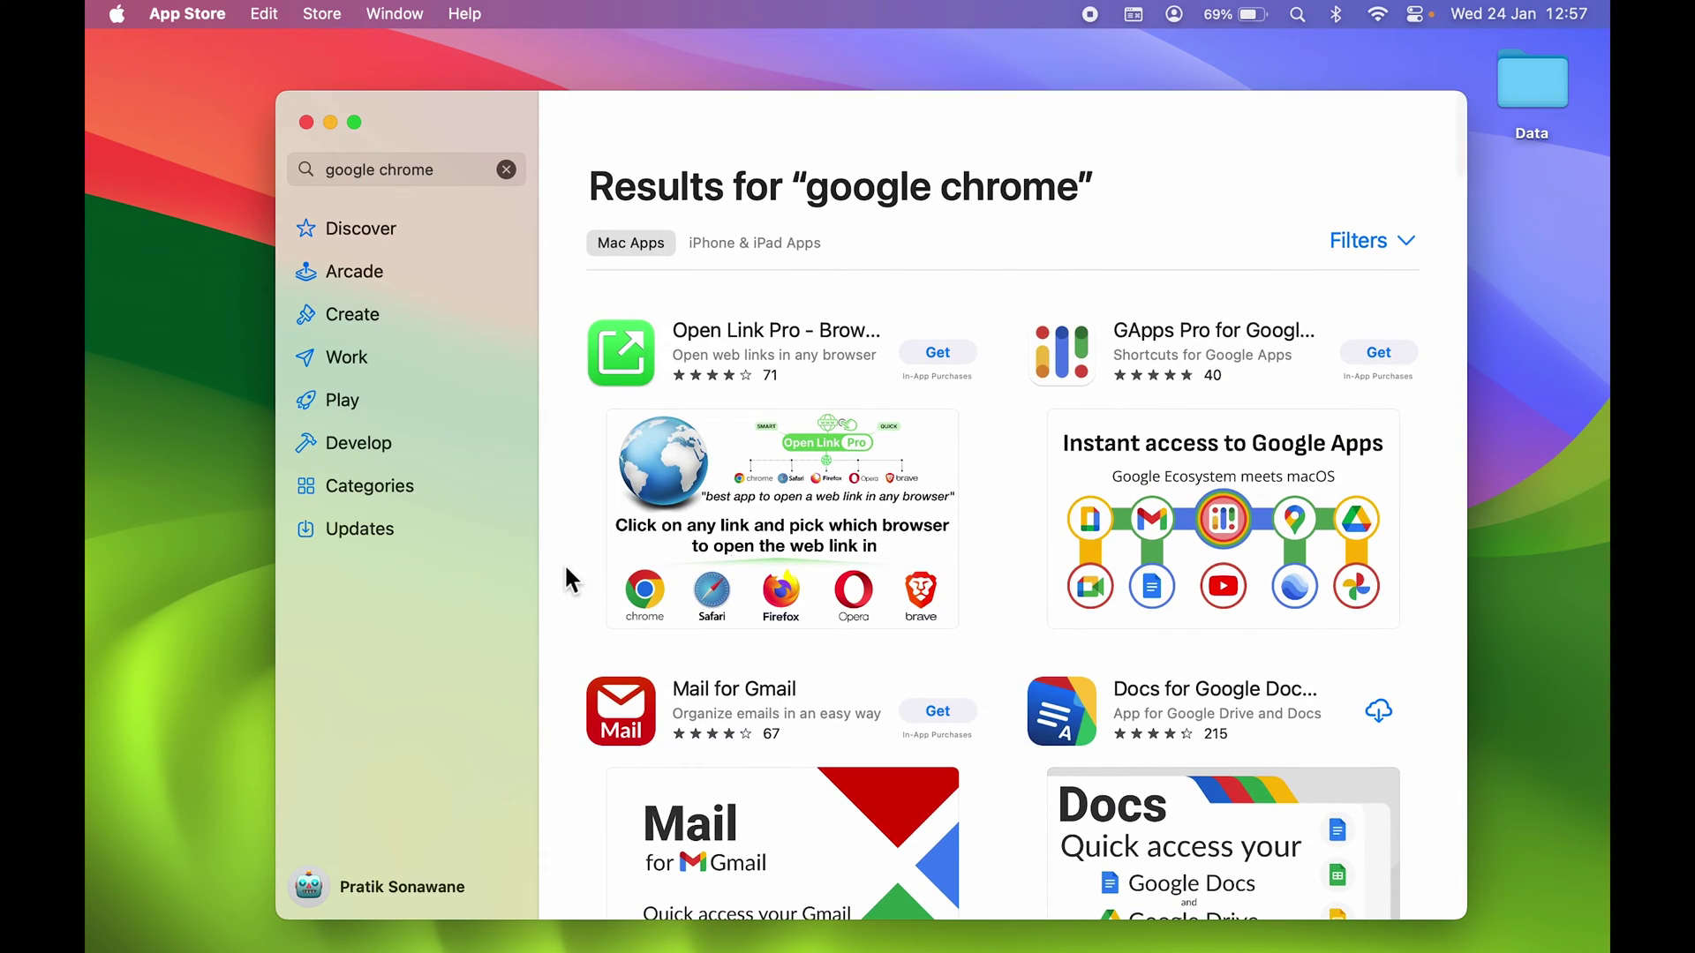
pyautogui.click(305, 121)
pyautogui.moveTo(1147, 951)
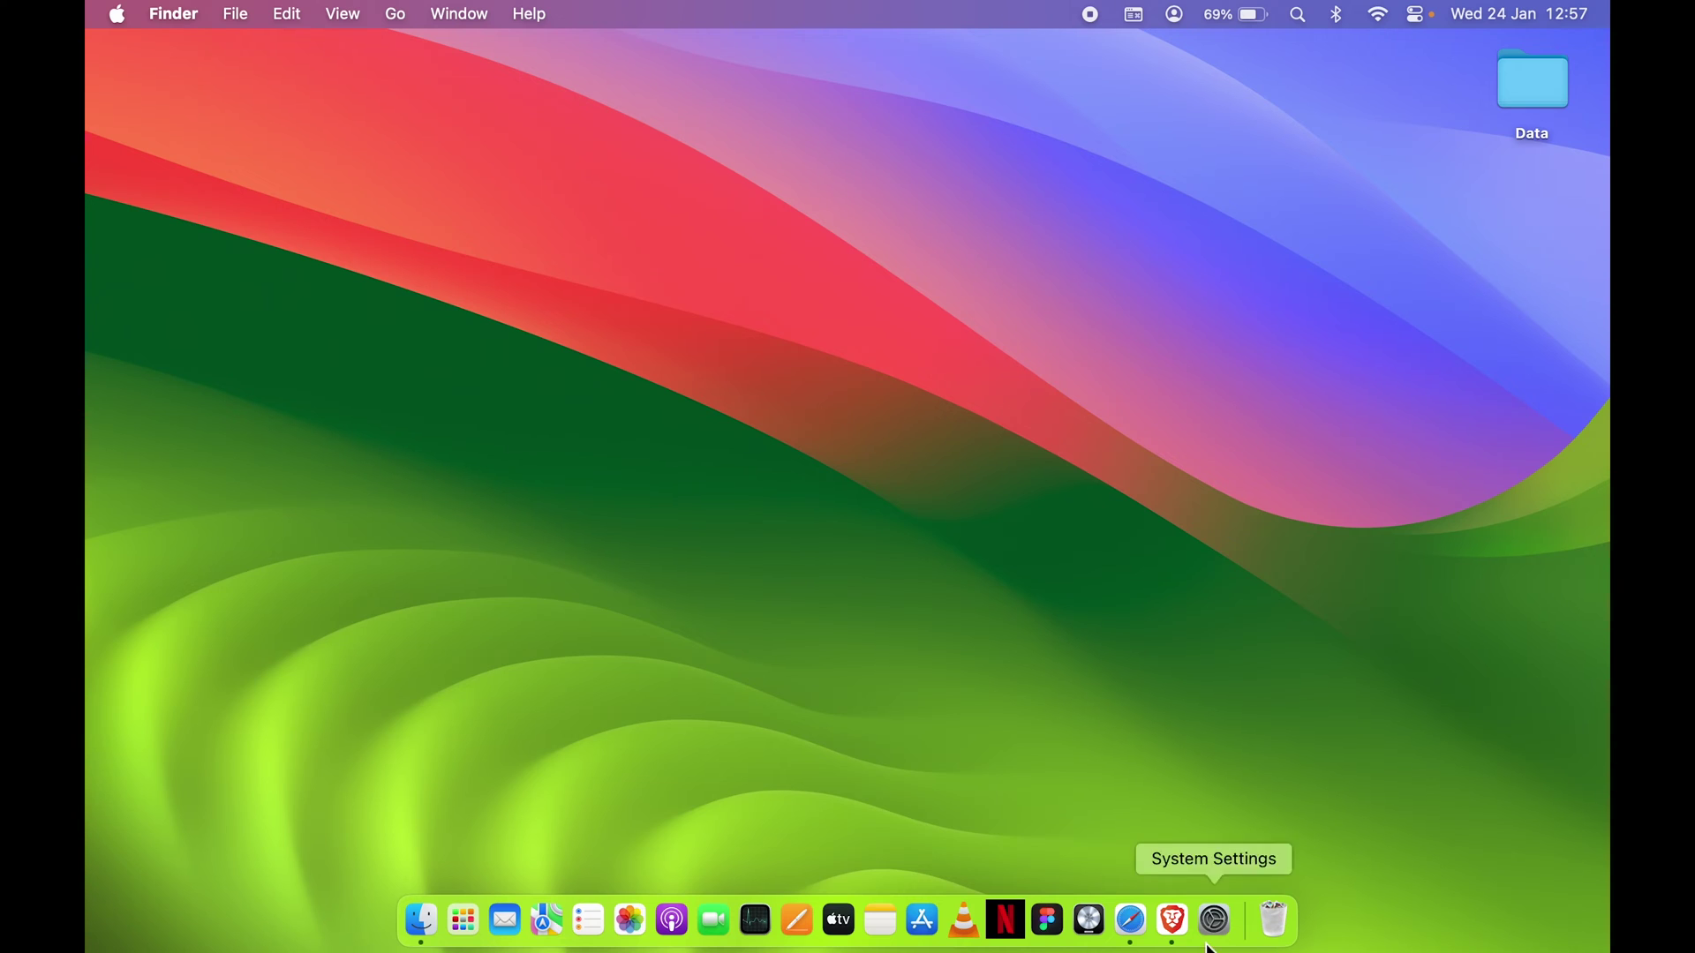
# - Return to Google results in Safari and open the sponsored "Download Chrome Today" page
pyautogui.click(1133, 923)
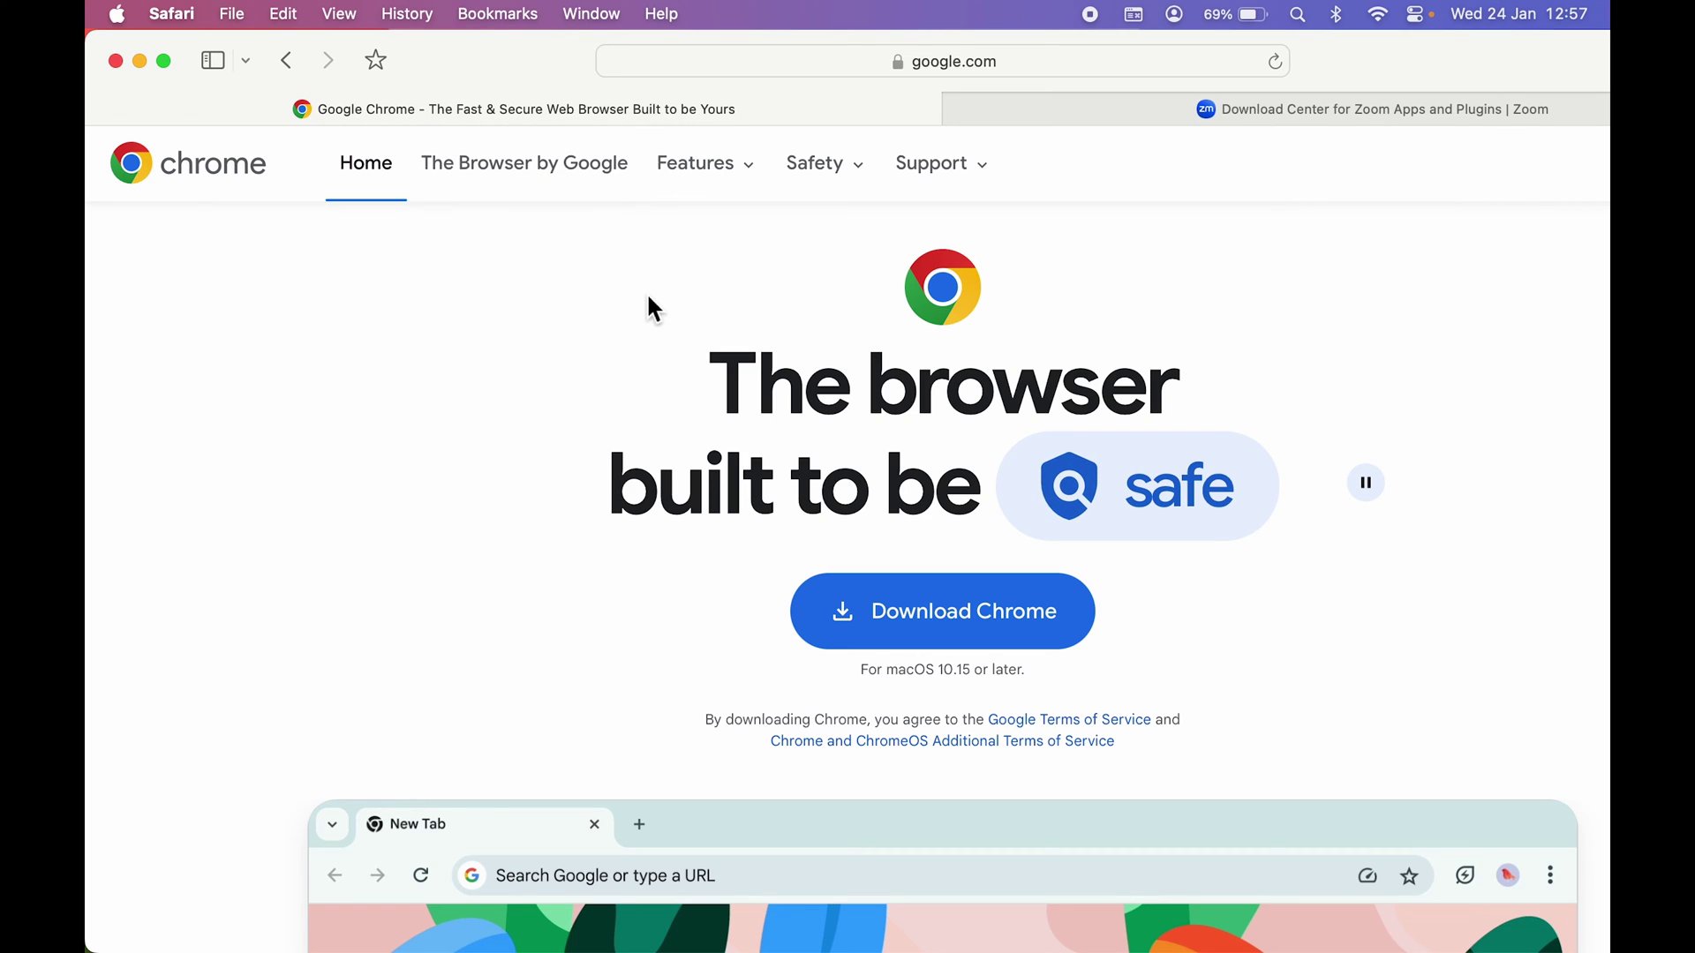
pyautogui.click(285, 60)
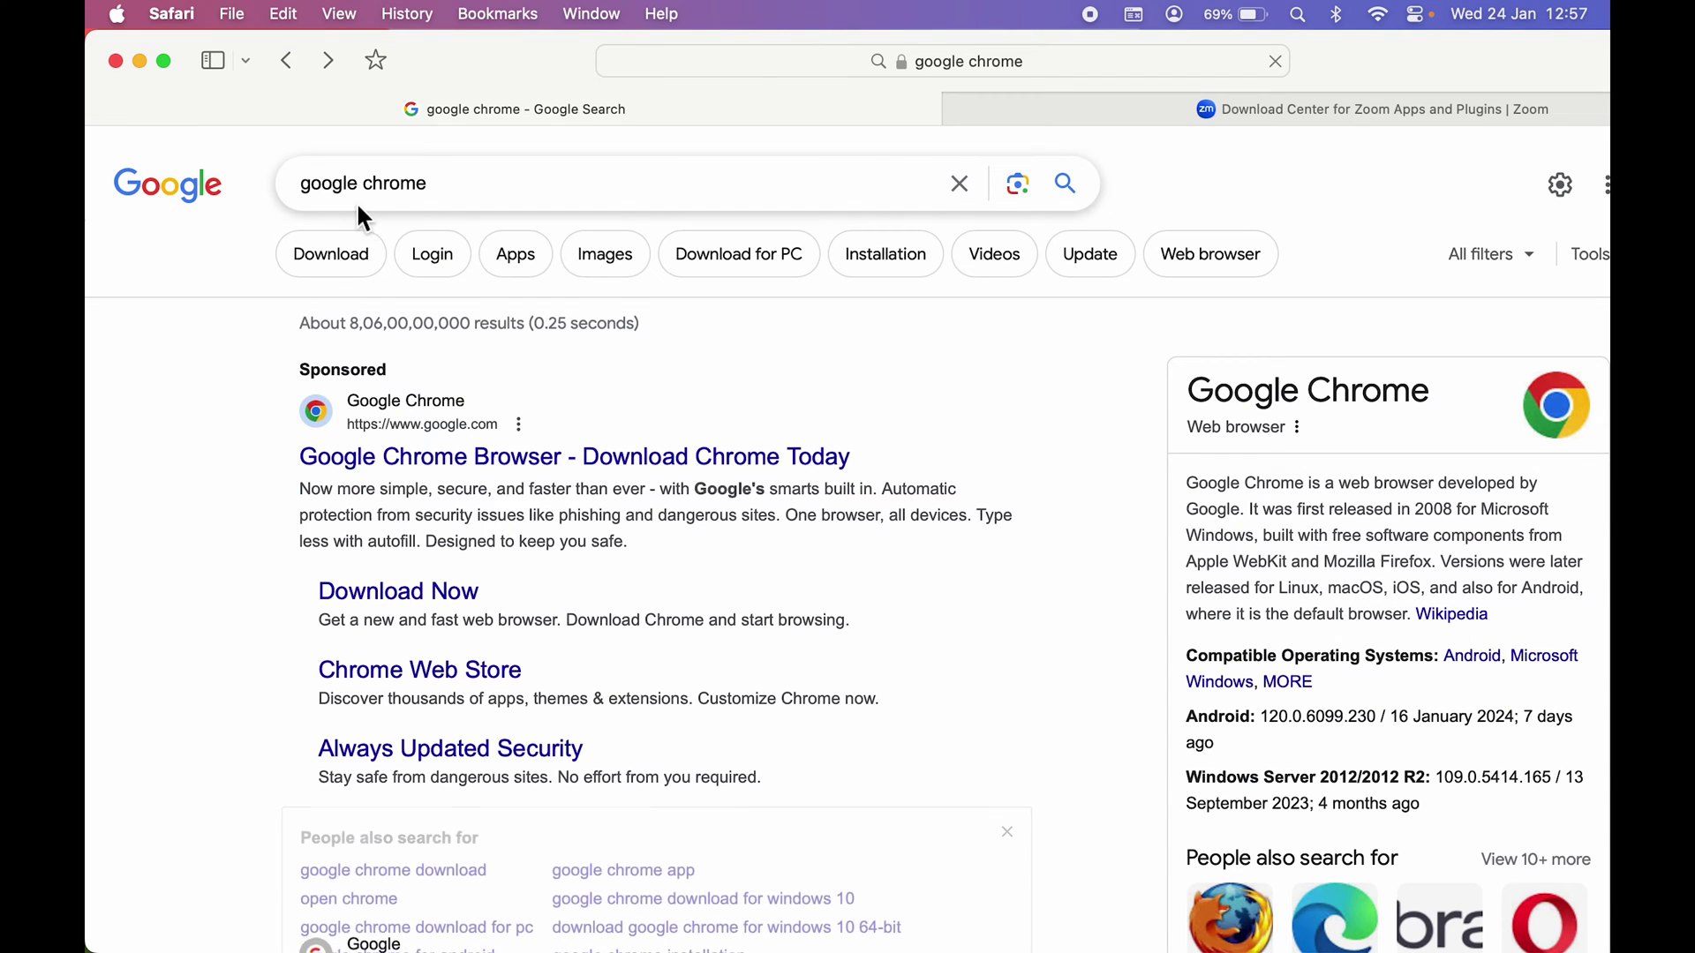
pyautogui.click(391, 464)
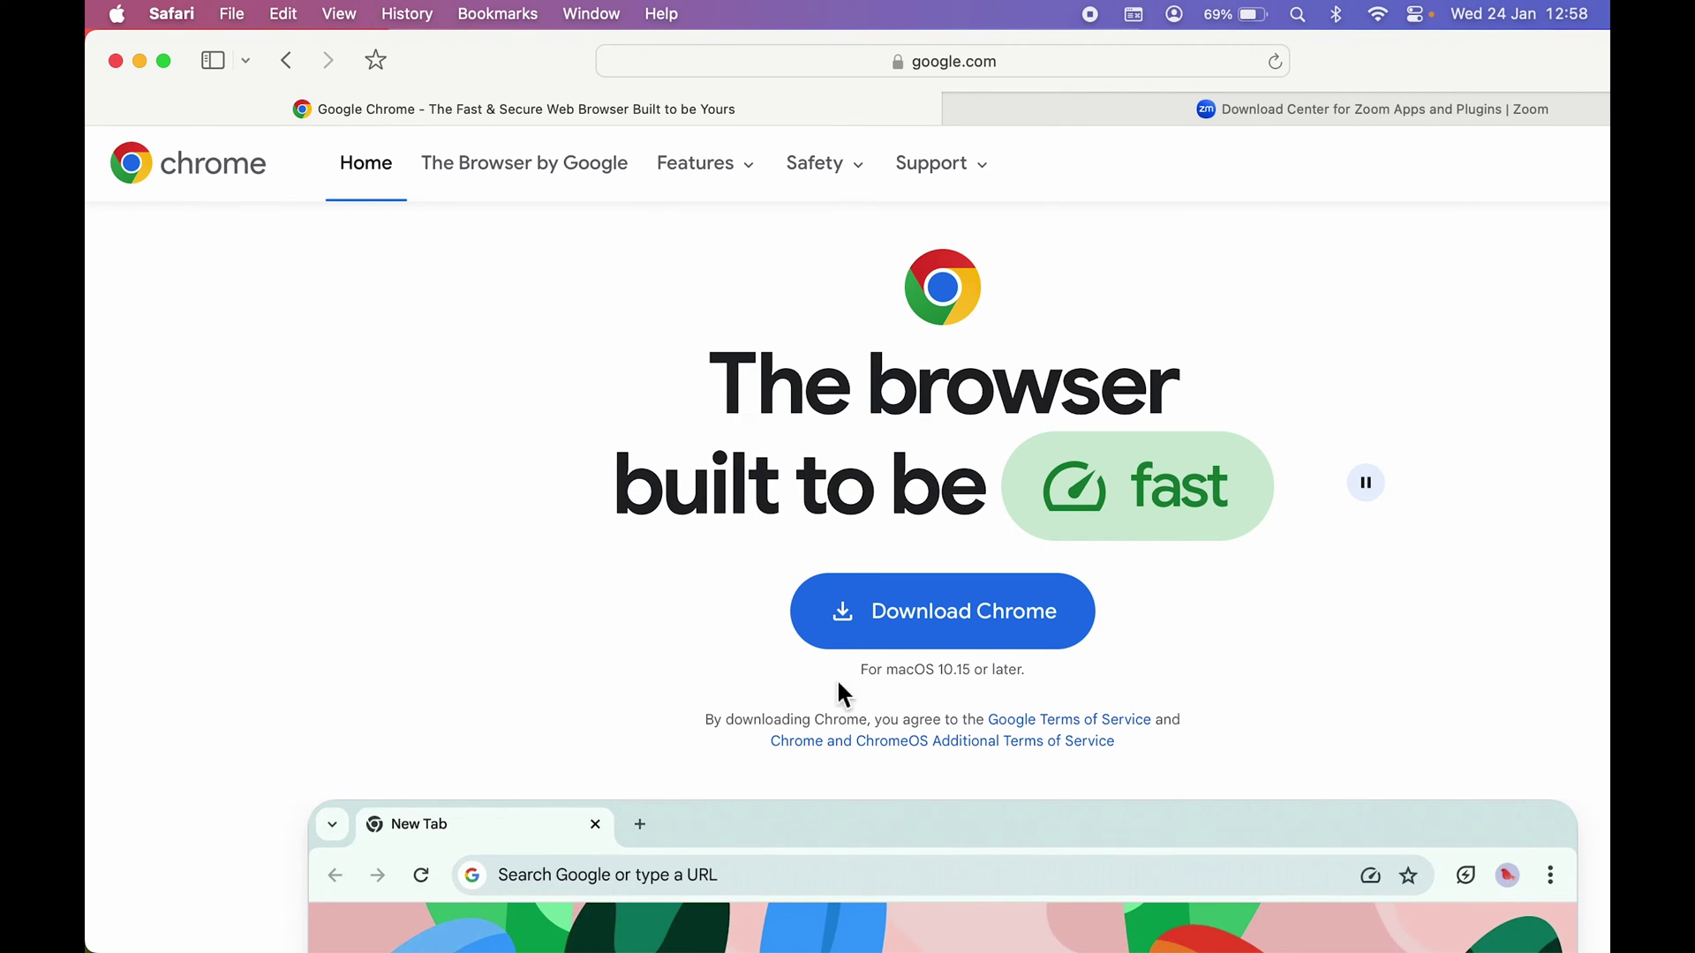
# - Download Chrome, widen the Safari window, and check the downloads list for googlechrome.dmg
pyautogui.click(978, 633)
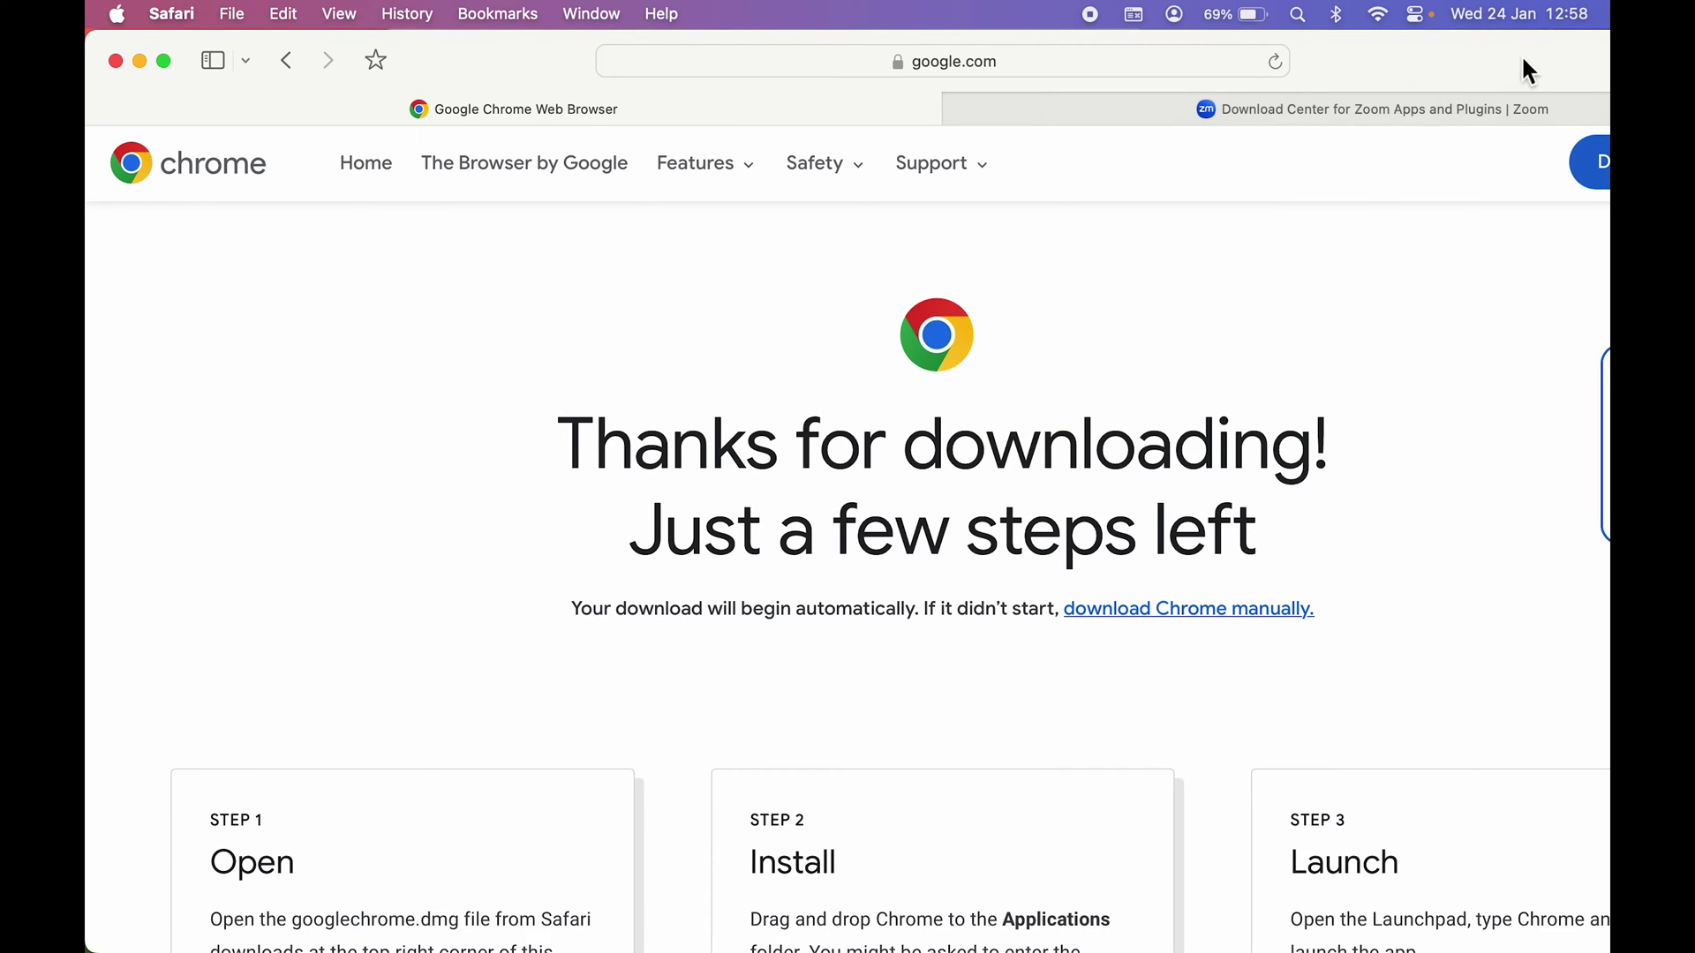
pyautogui.click(1466, 52)
pyautogui.moveTo(1466, 51); pyautogui.dragTo(1233, 64)
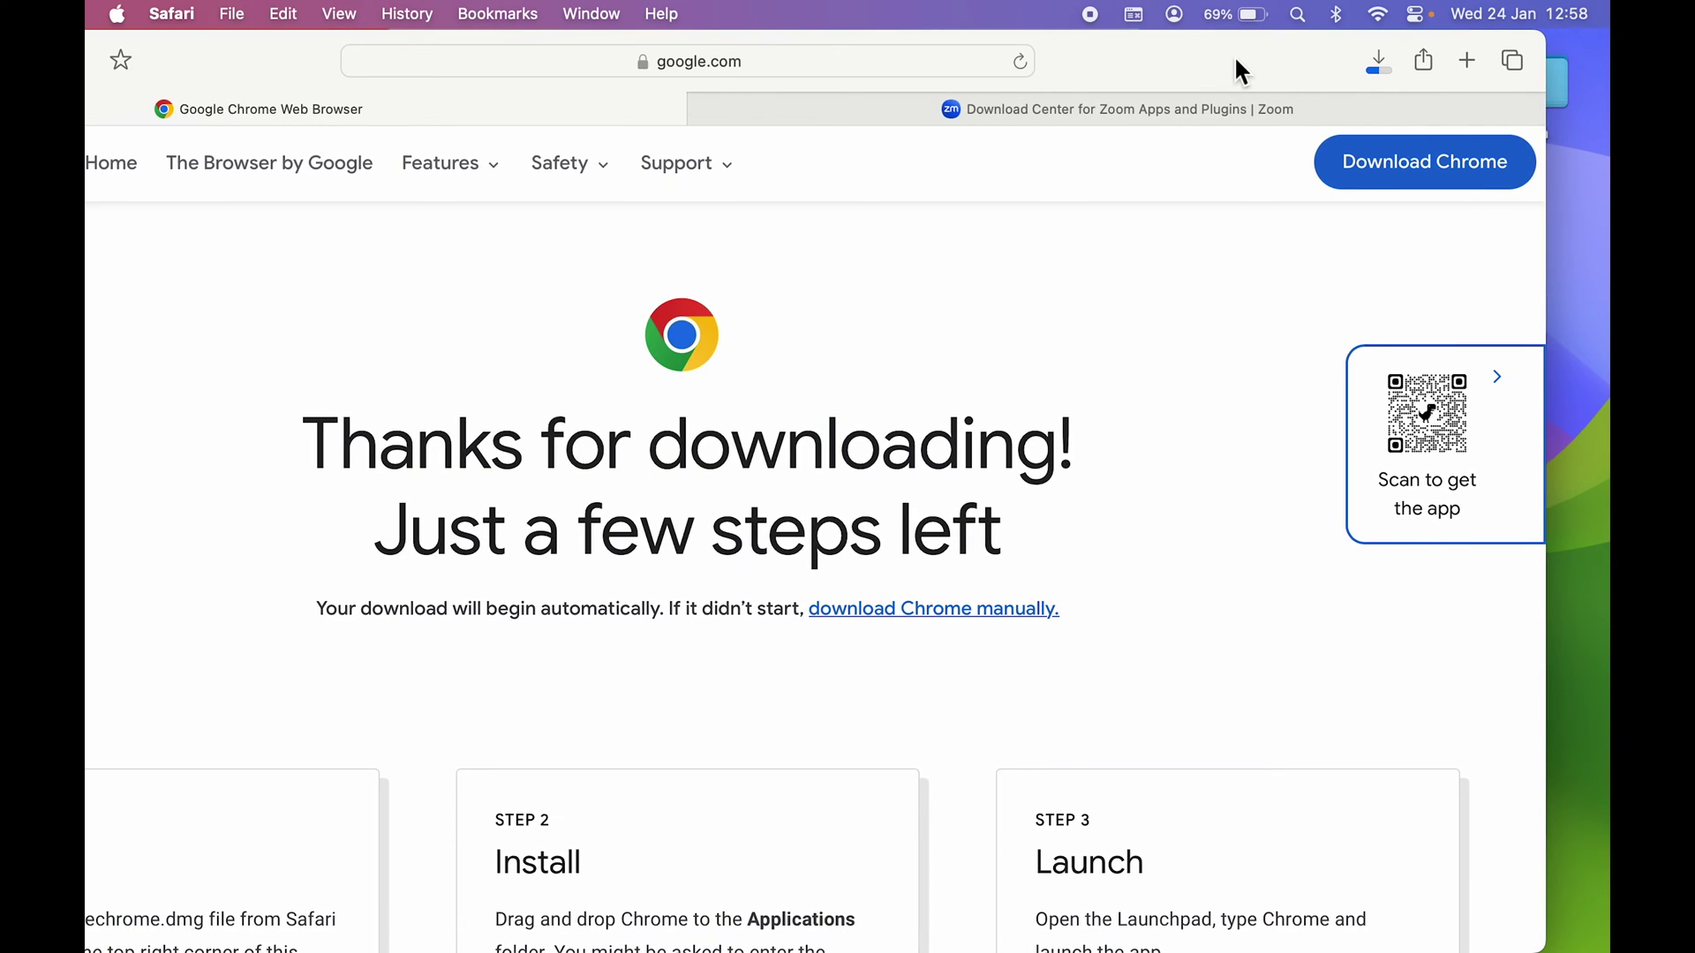
pyautogui.doubleClick(1233, 60)
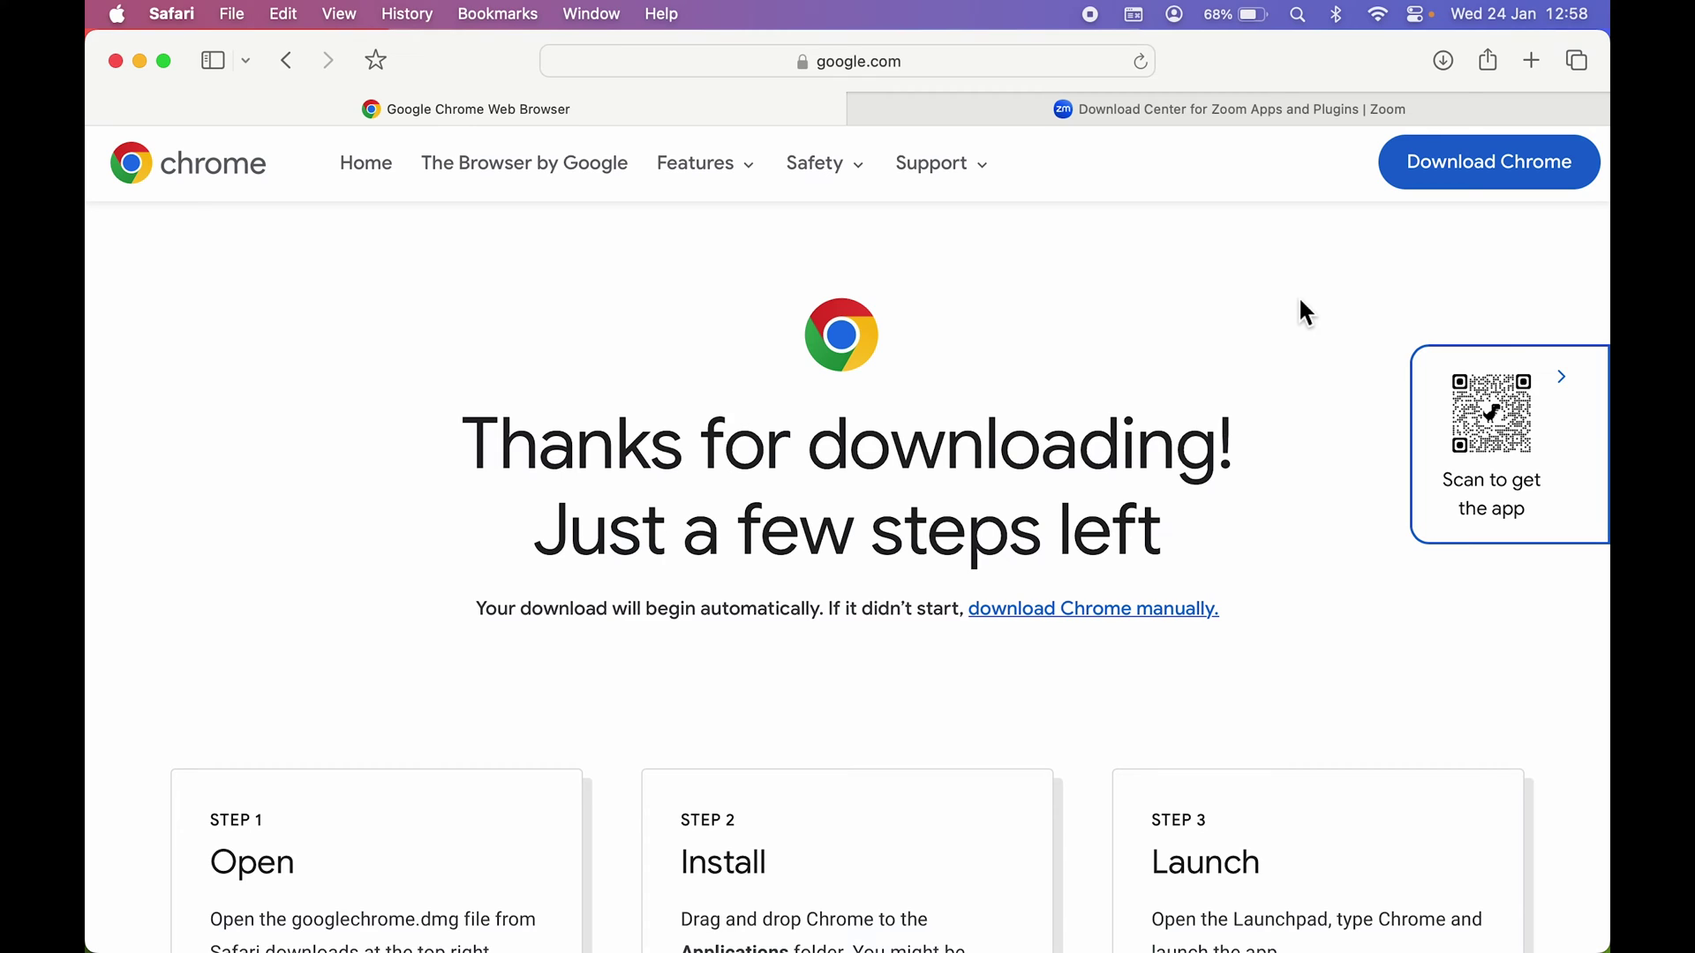
pyautogui.click(1445, 62)
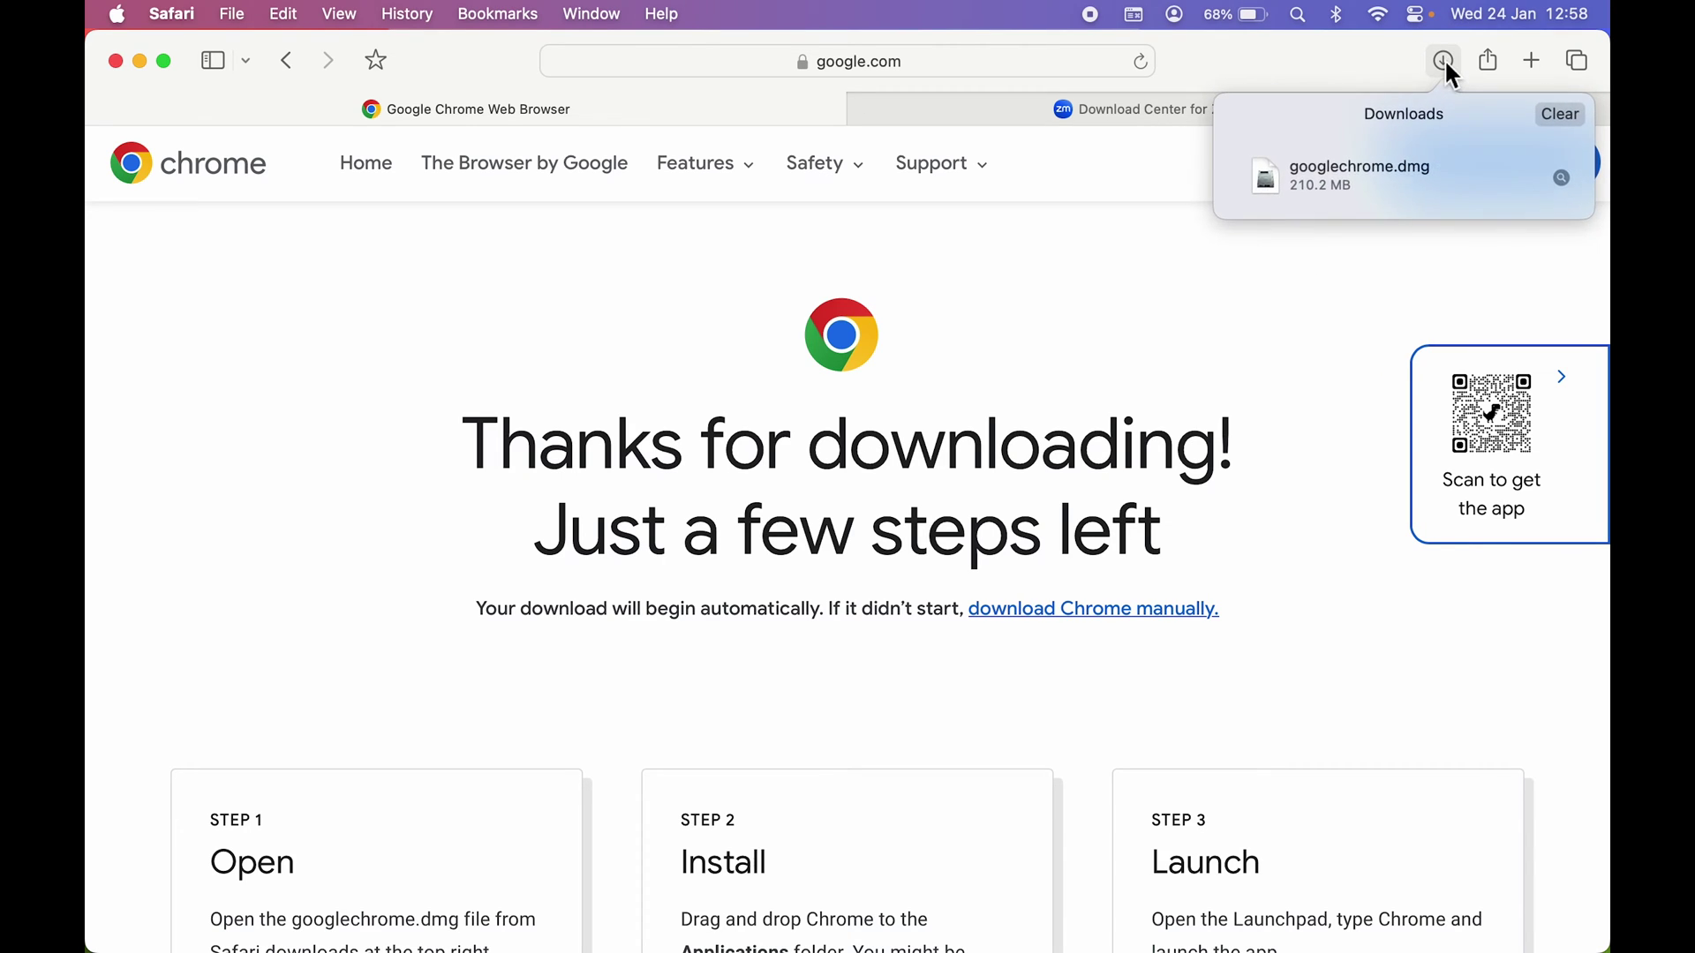
pyautogui.click(1341, 268)
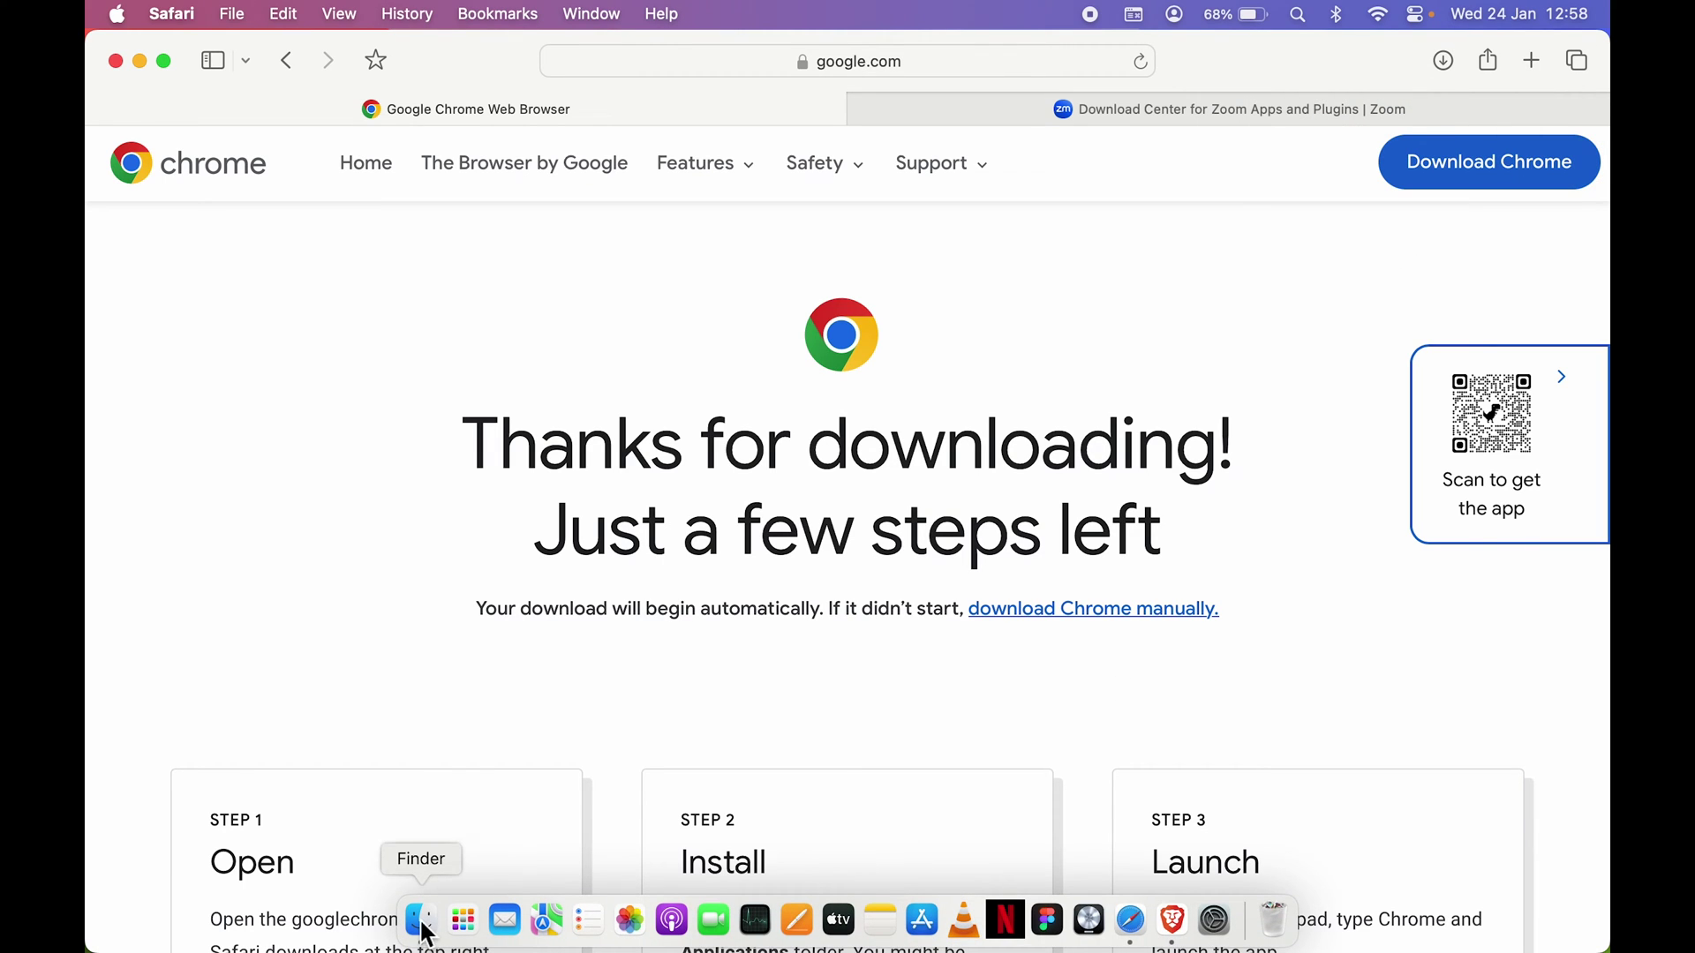
# - Confirm googlechrome.dmg is in Finder's Downloads folder, then minimize Finder and return to Safari
pyautogui.click(422, 922)
pyautogui.click(394, 182)
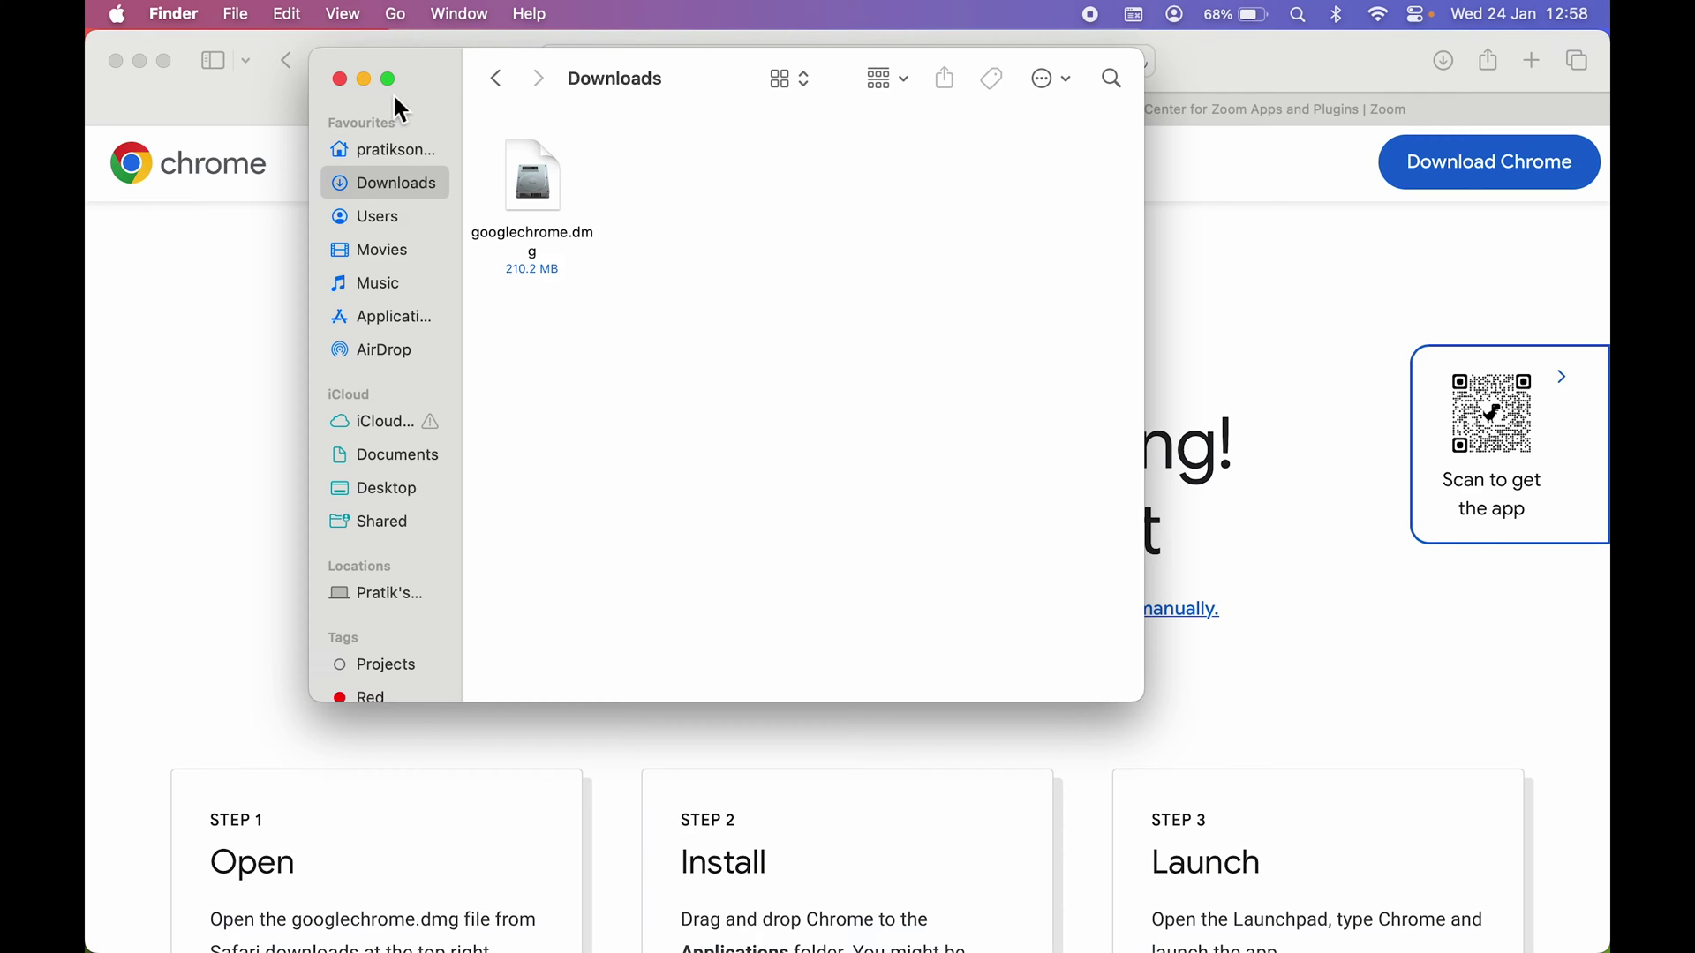
pyautogui.click(364, 79)
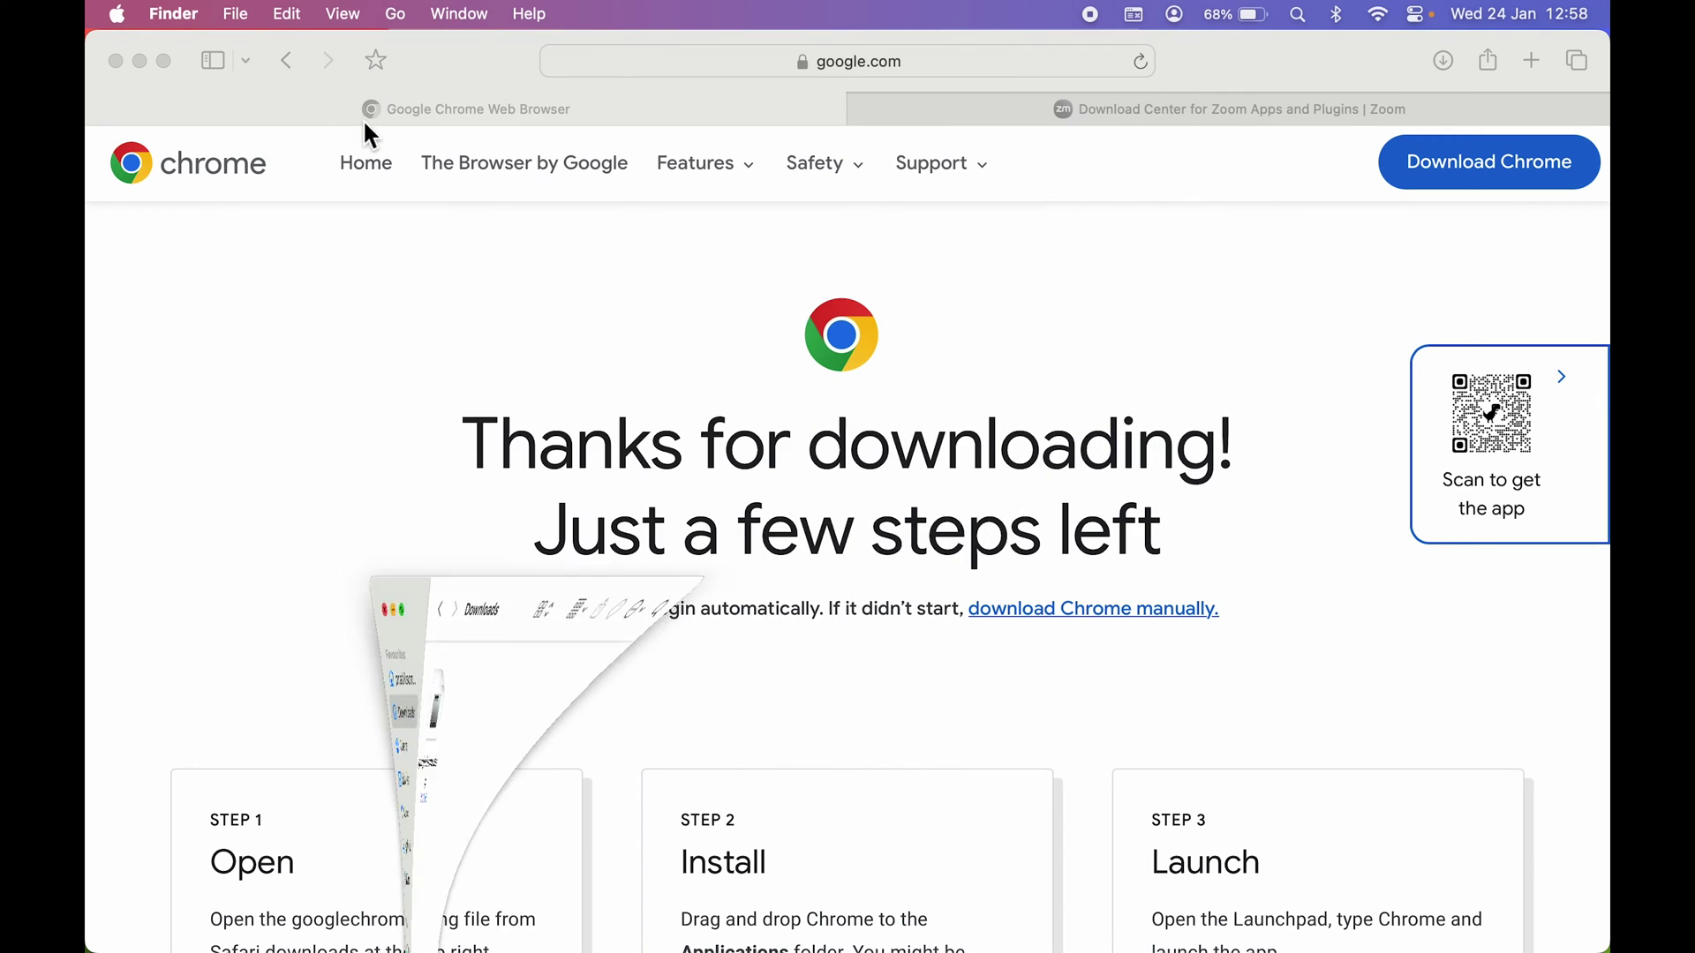
pyautogui.click(1181, 270)
# - Download the Apple Silicon Zoom client from the Zoom Download Center, allowing zoom.us downloads
pyautogui.click(1235, 108)
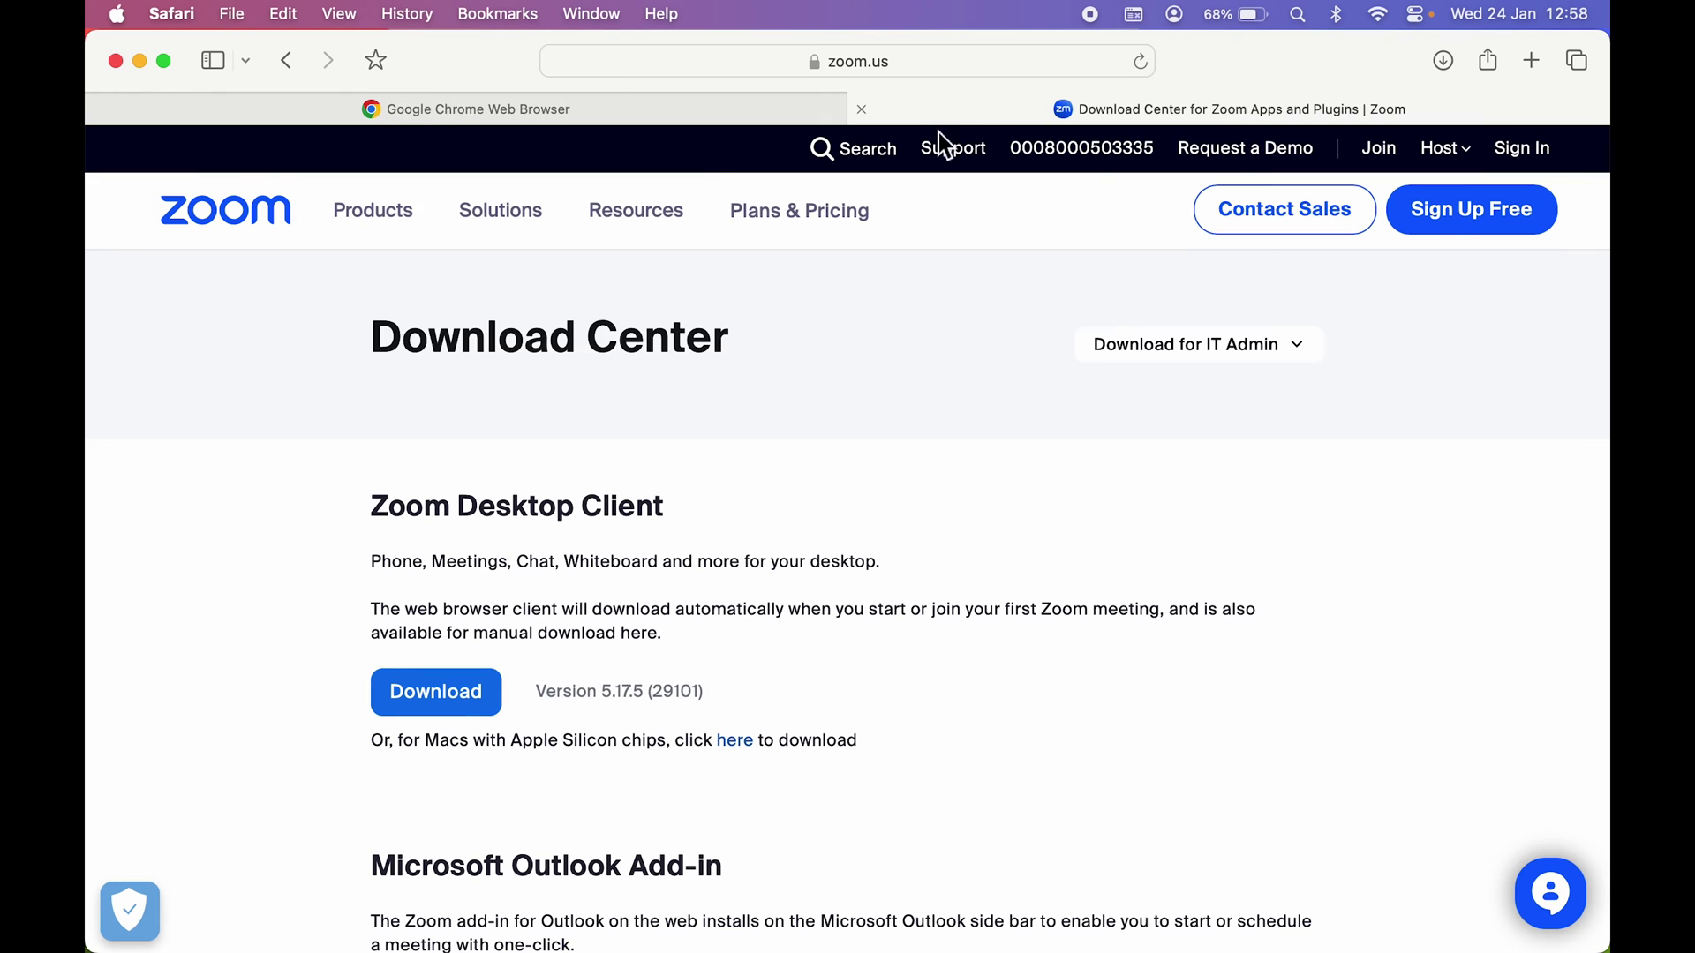
pyautogui.click(297, 55)
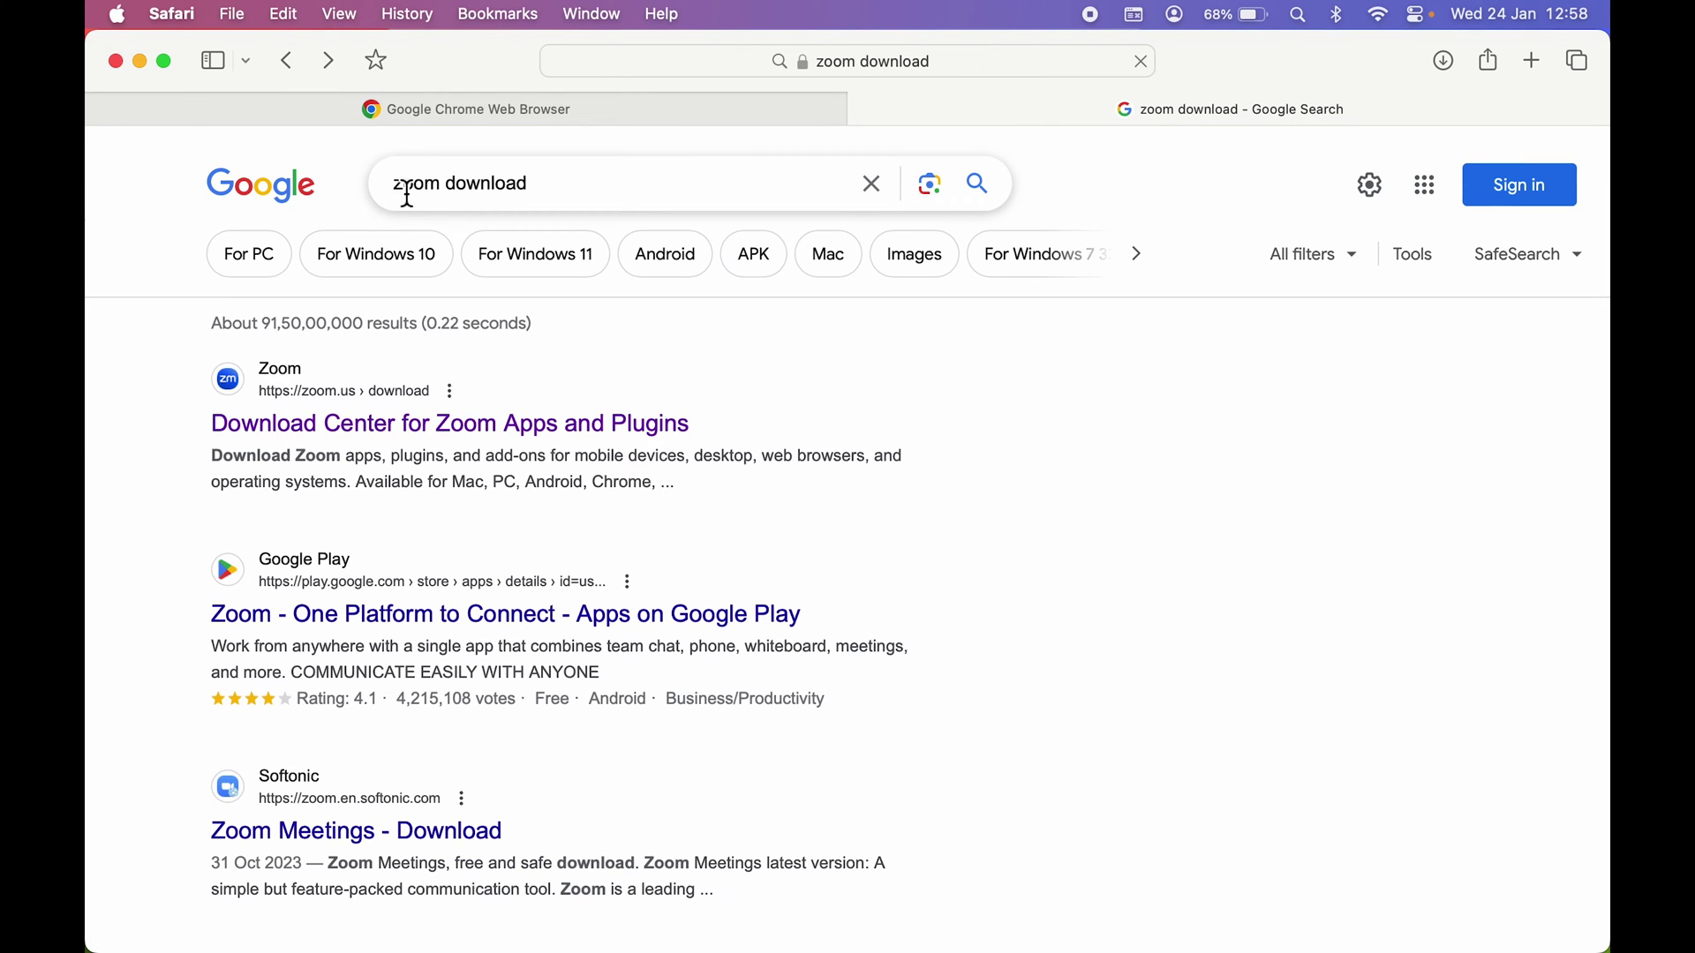
pyautogui.click(304, 432)
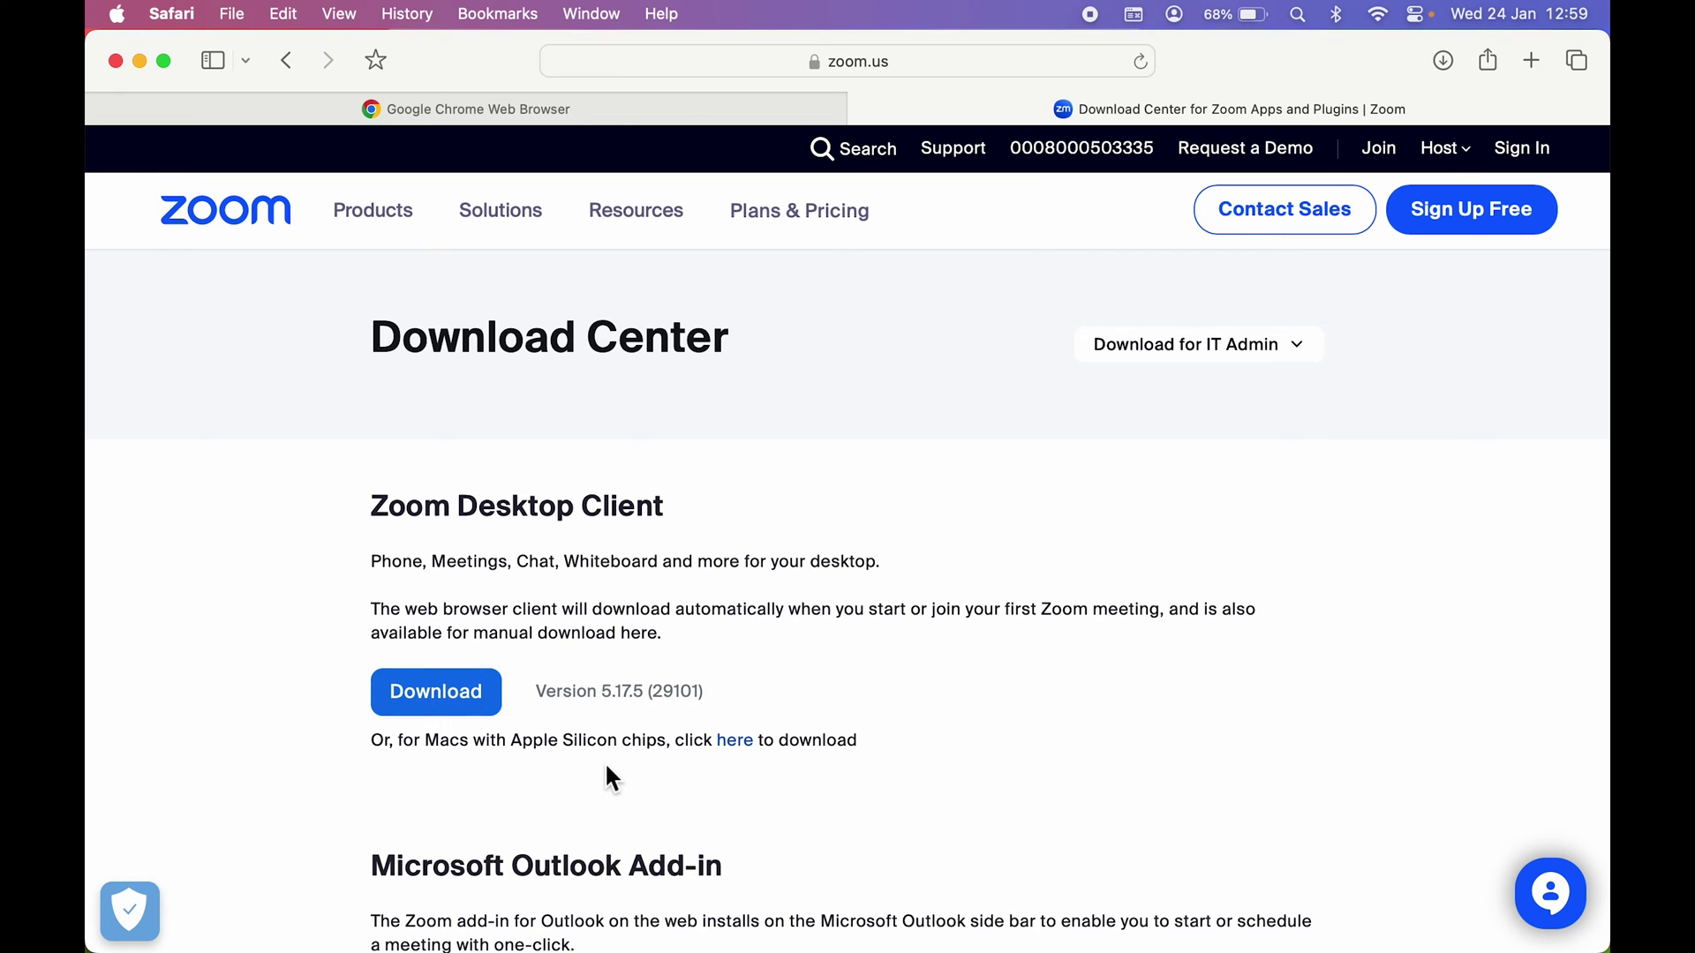
pyautogui.click(747, 747)
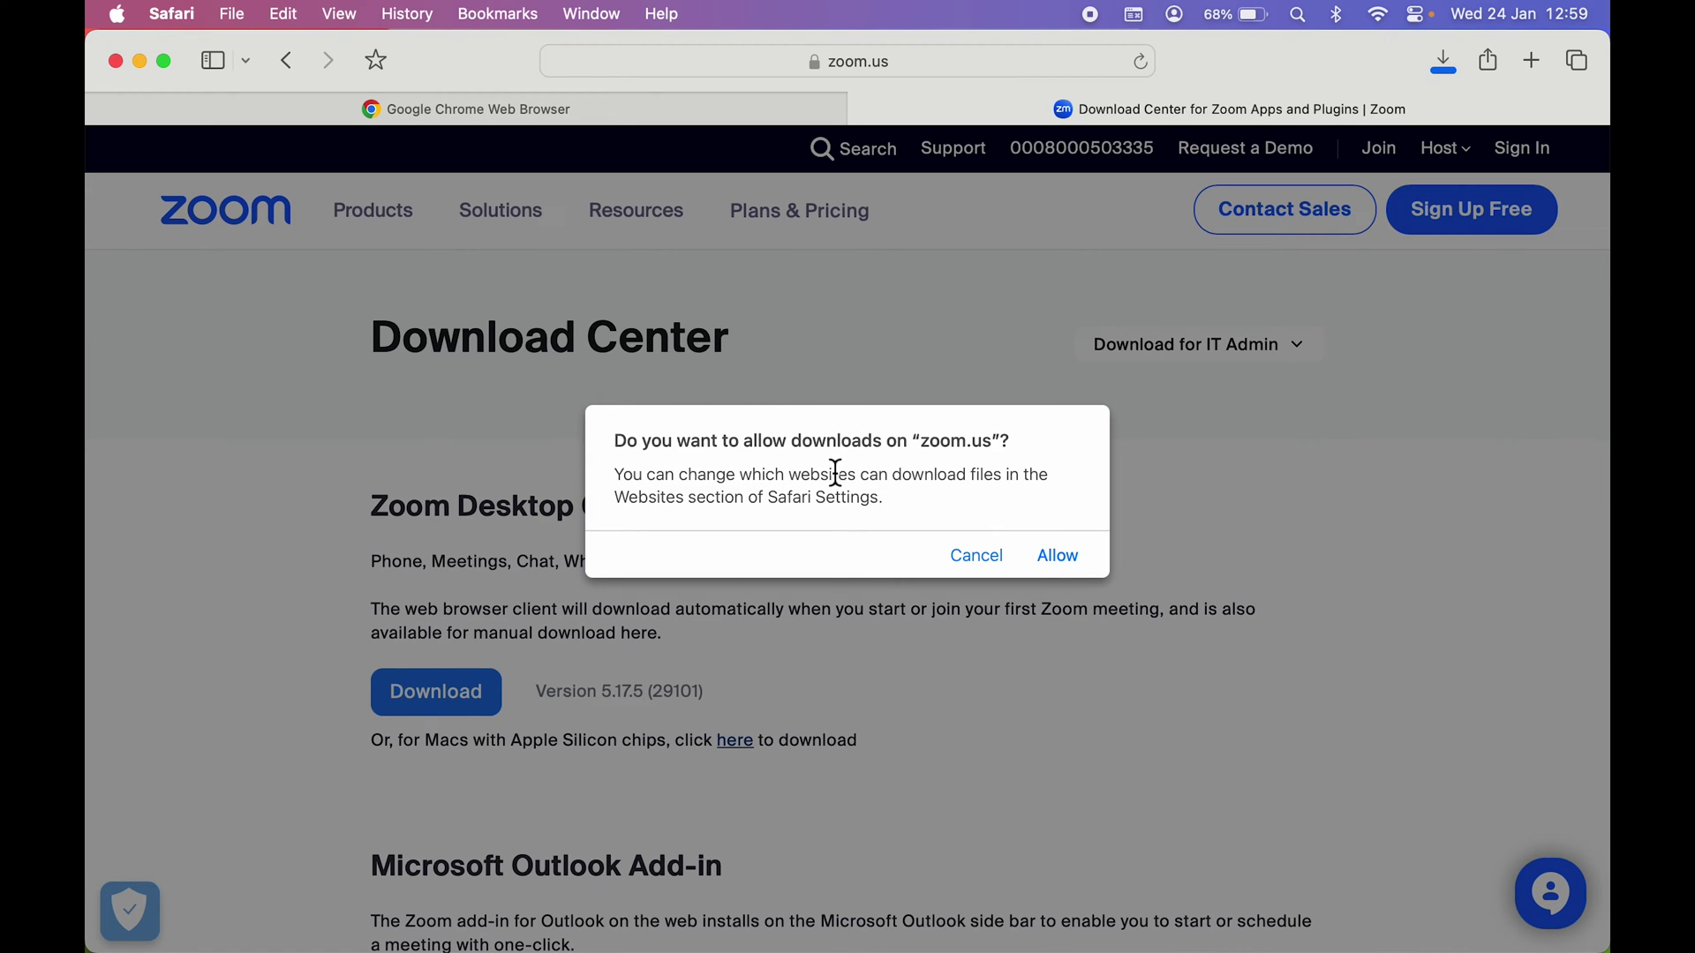
pyautogui.click(1071, 569)
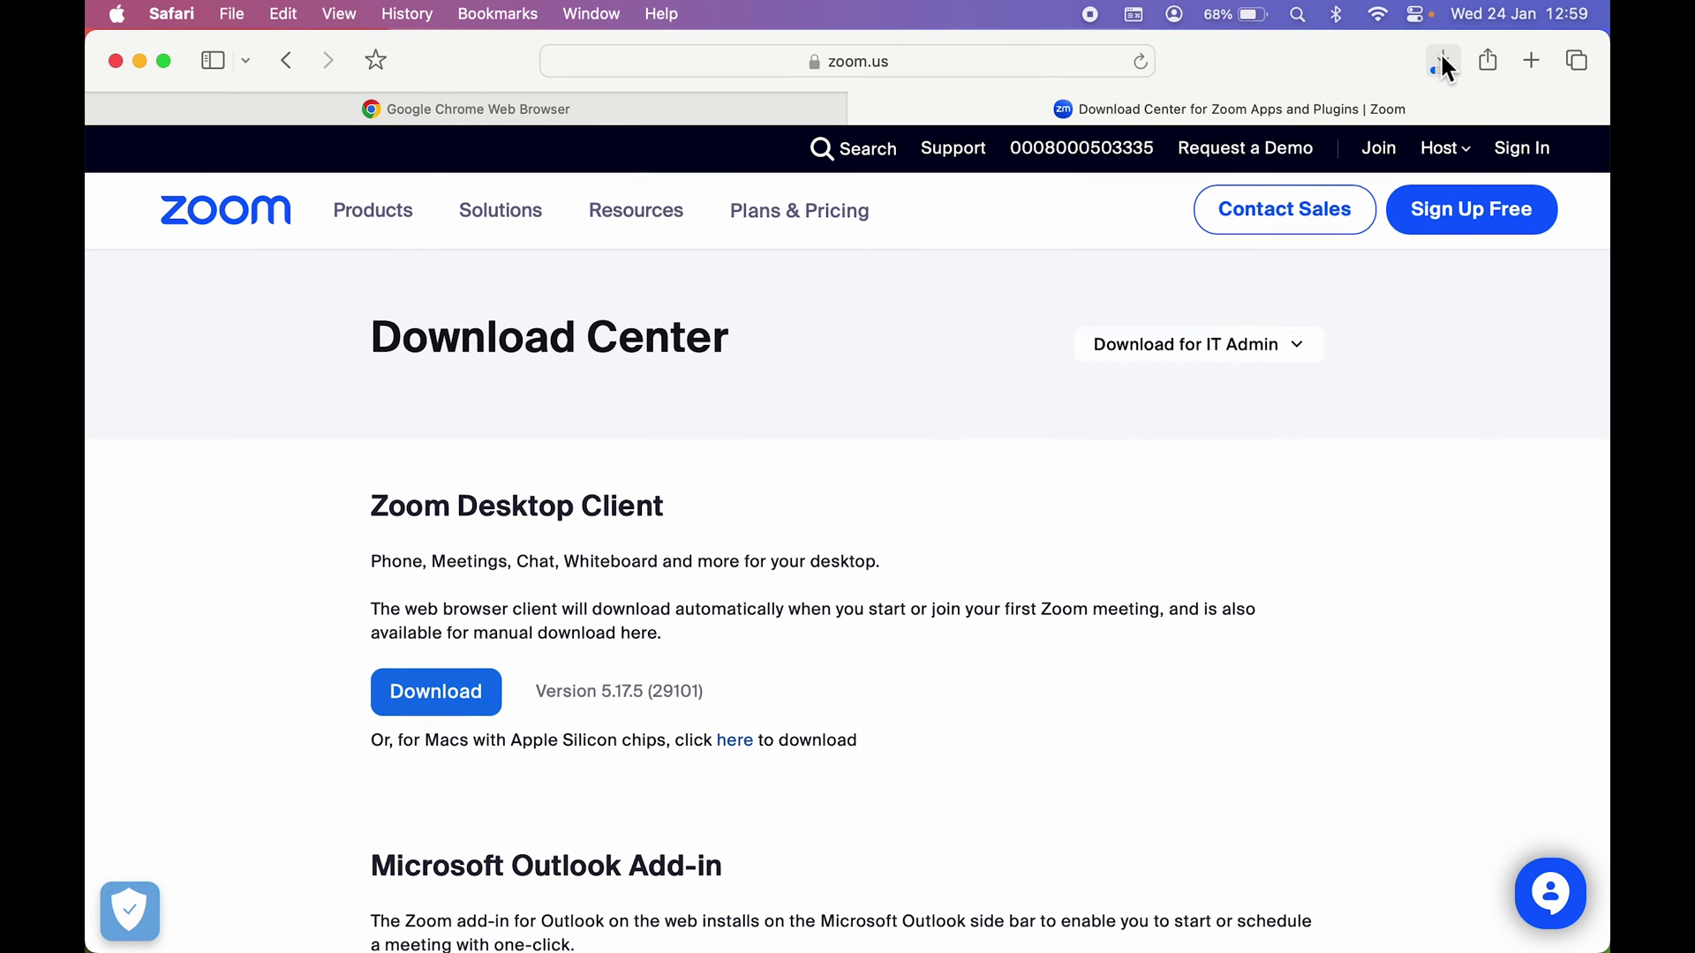
pyautogui.click(1446, 60)
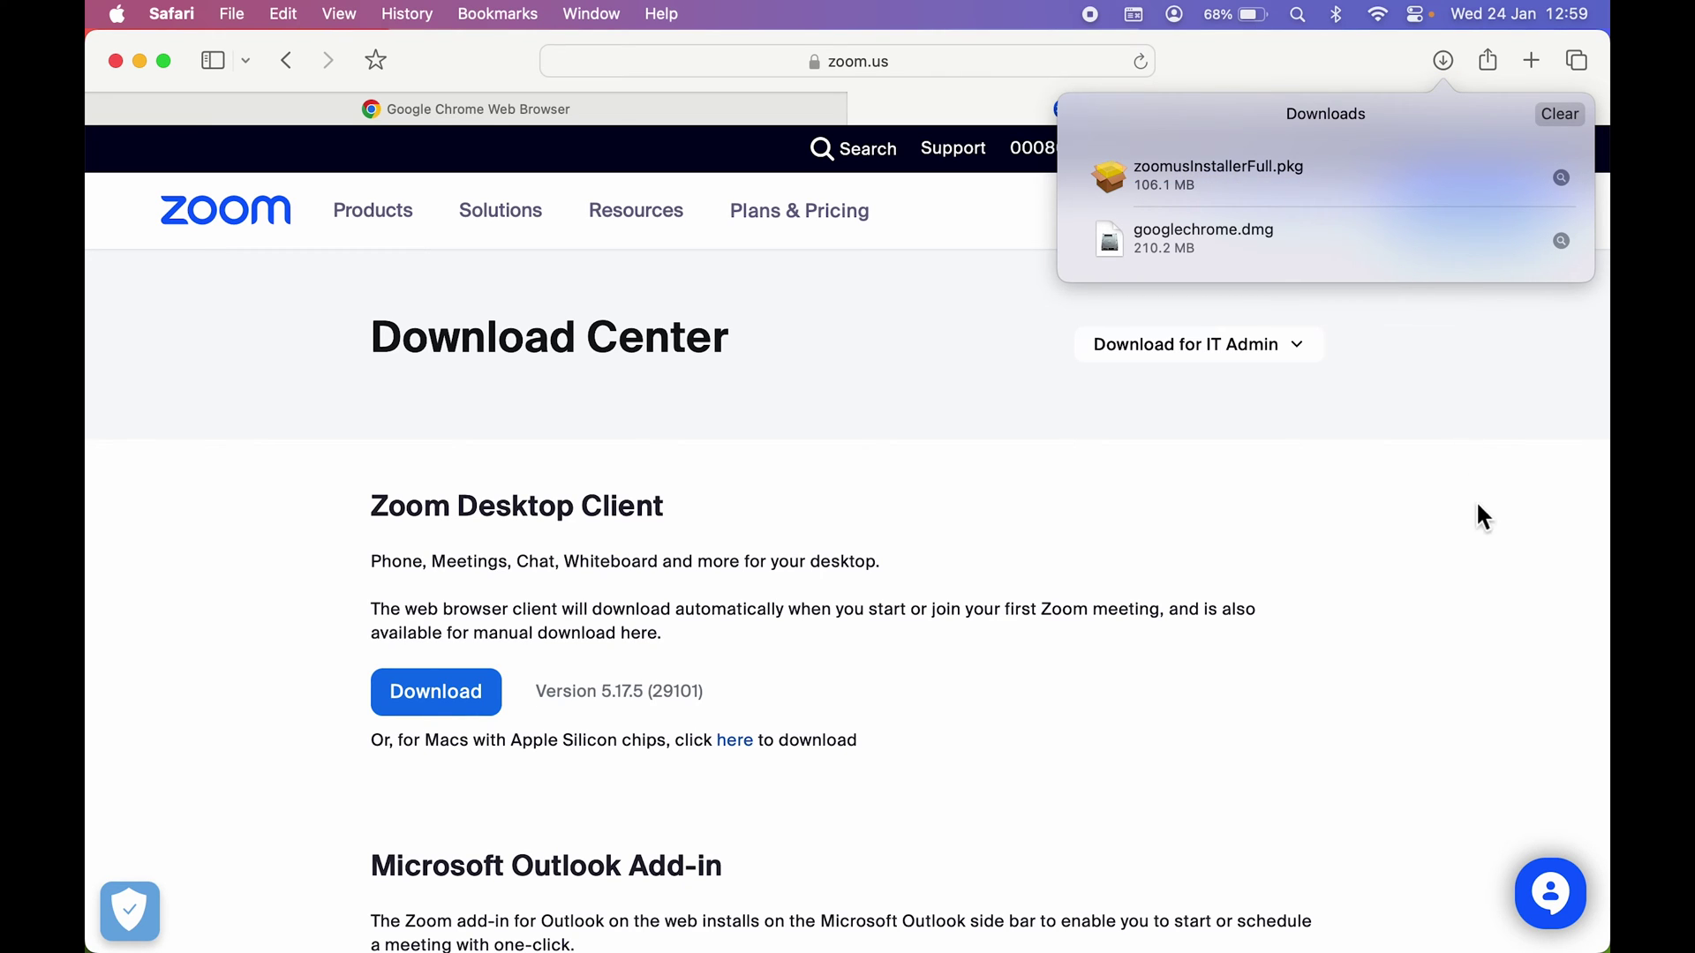
pyautogui.click(1458, 531)
# - Mount googlechrome.dmg from the Downloads folder and move its window aside
pyautogui.click(421, 942)
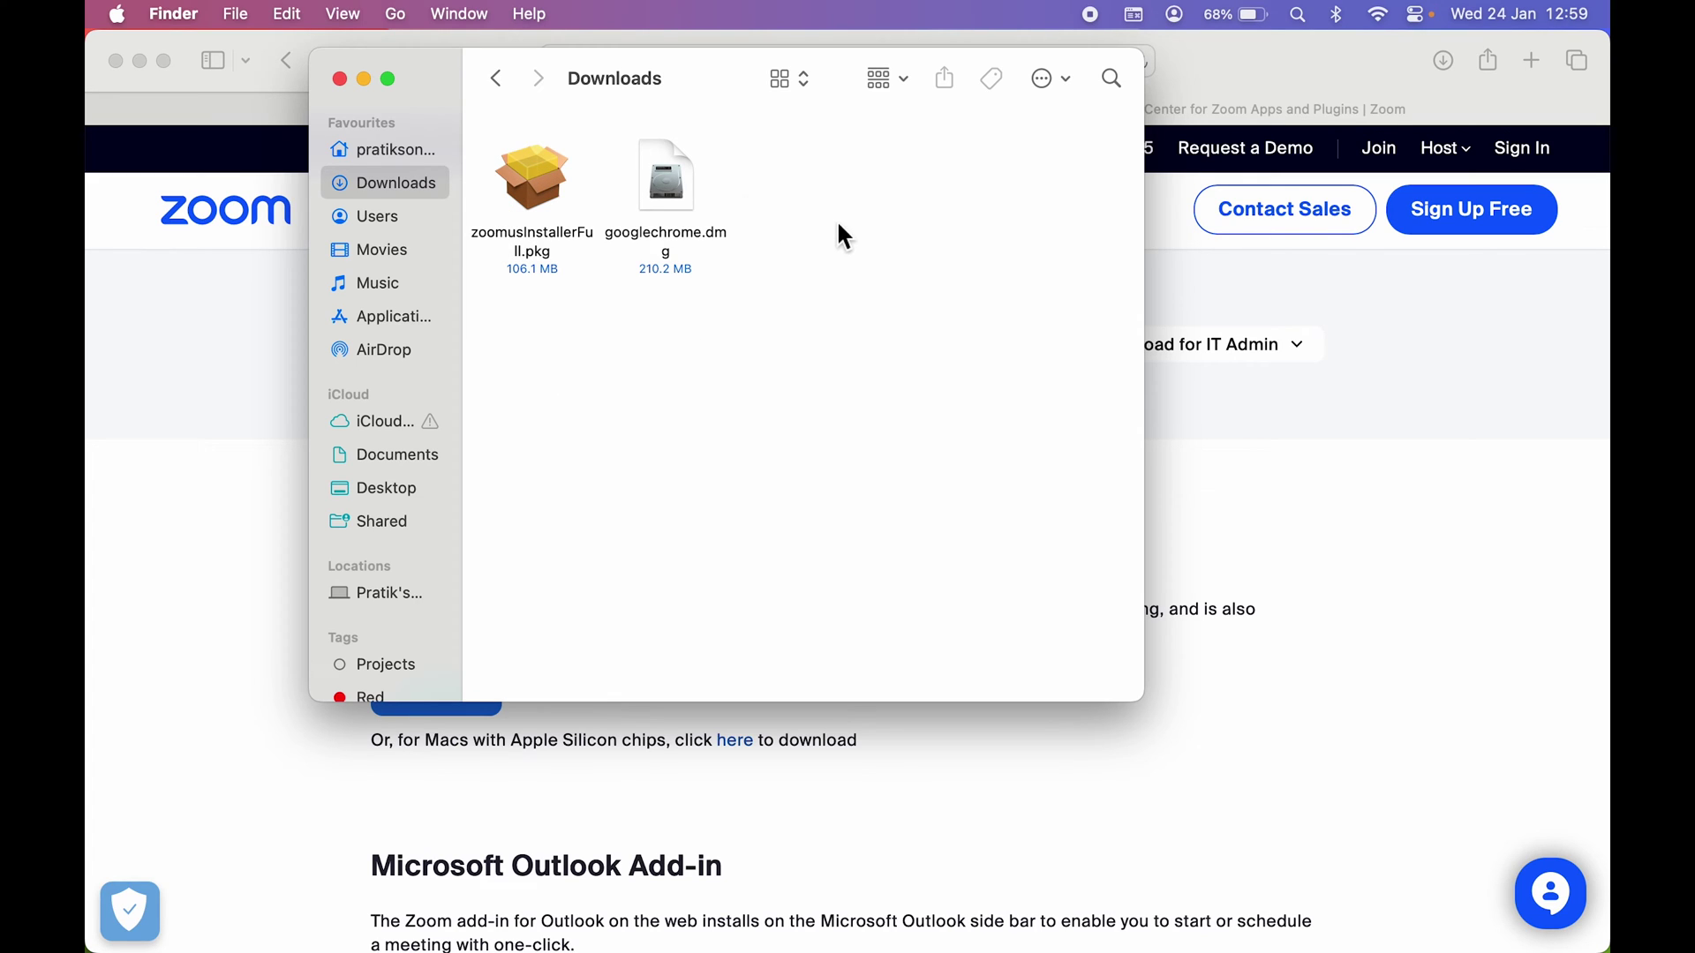
pyautogui.click(685, 202)
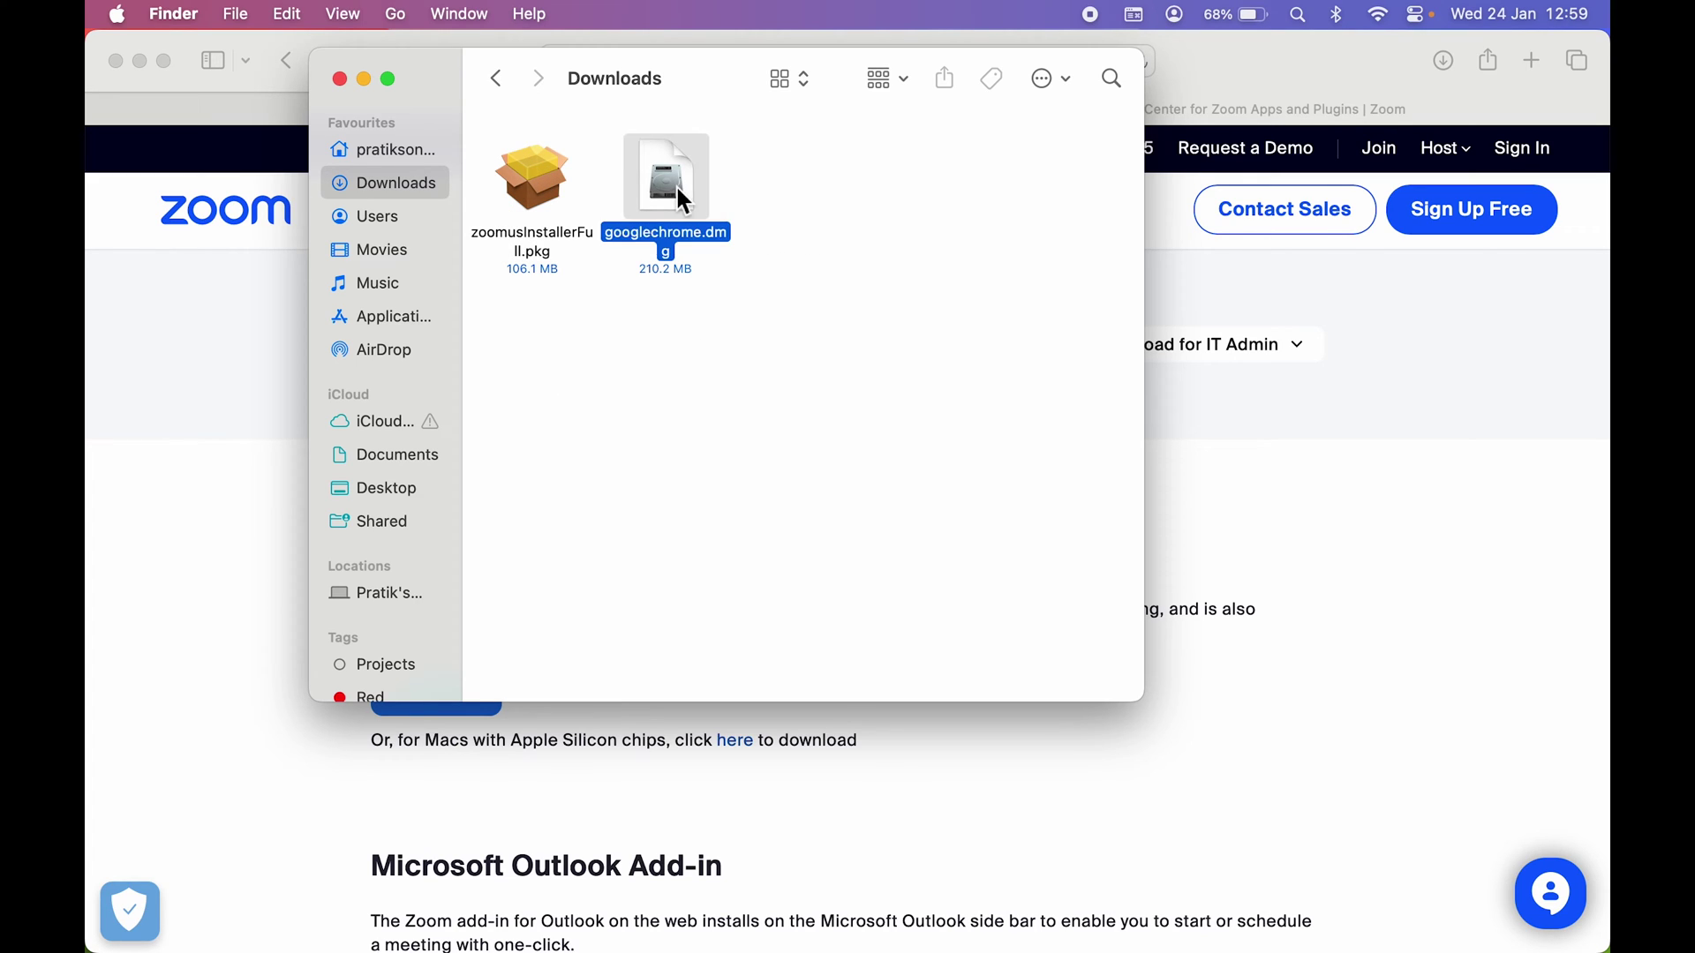
pyautogui.doubleClick(678, 191)
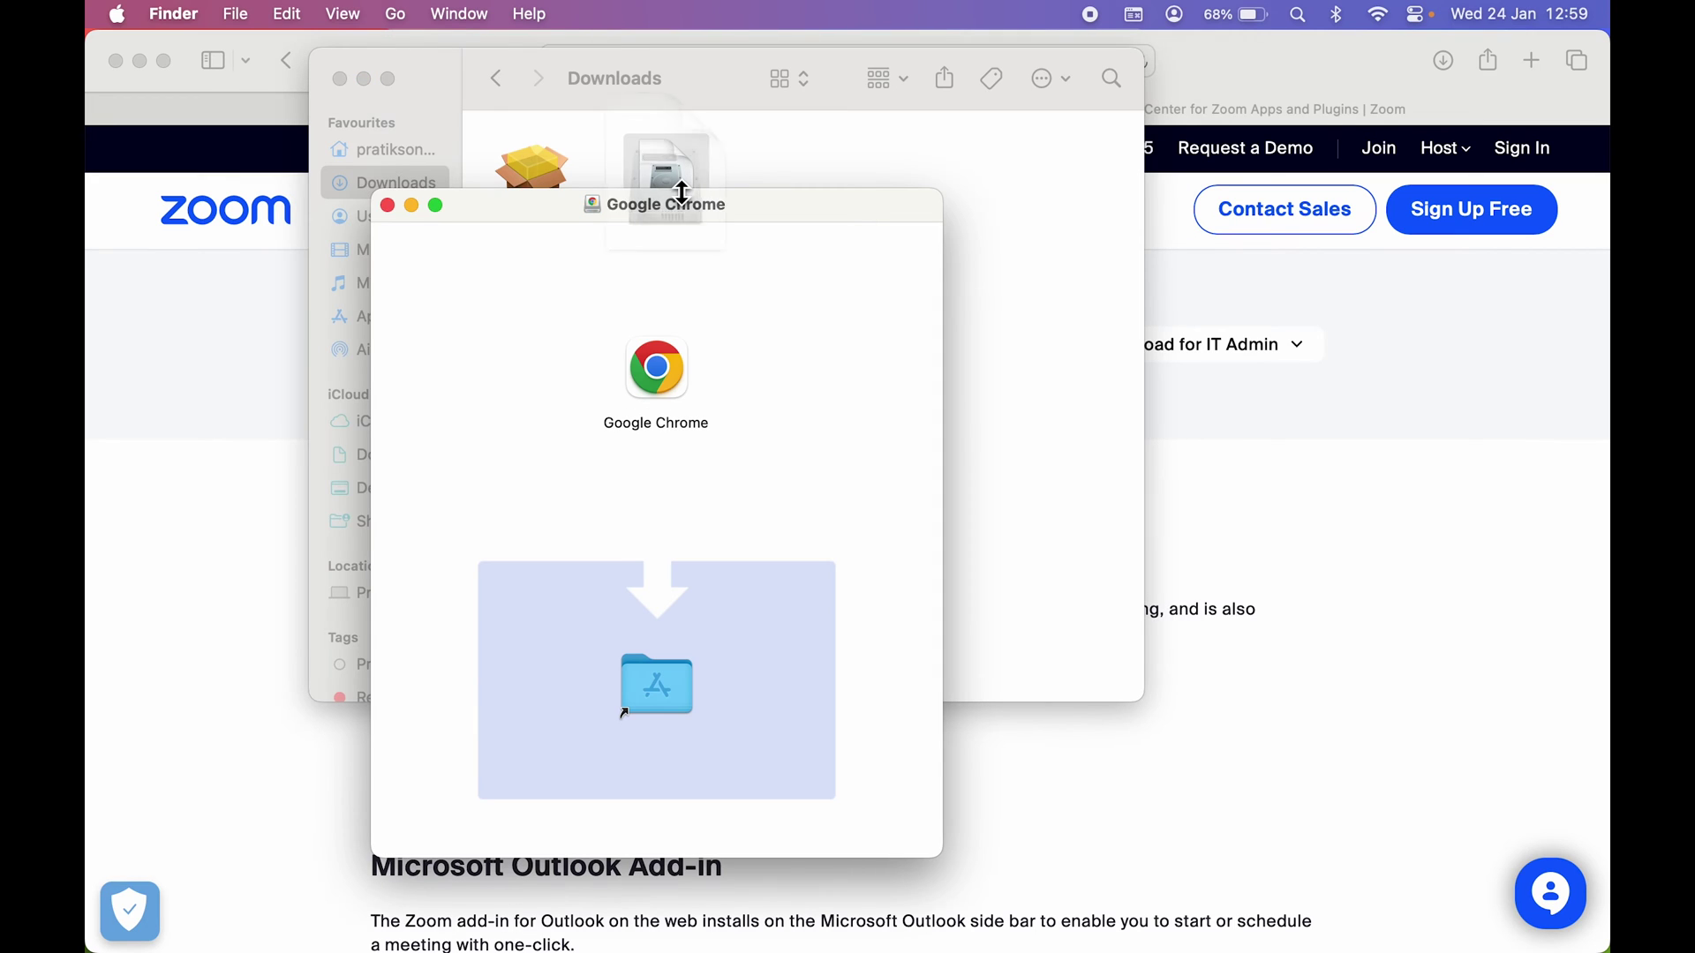
pyautogui.moveTo(711, 216); pyautogui.dragTo(900, 161)
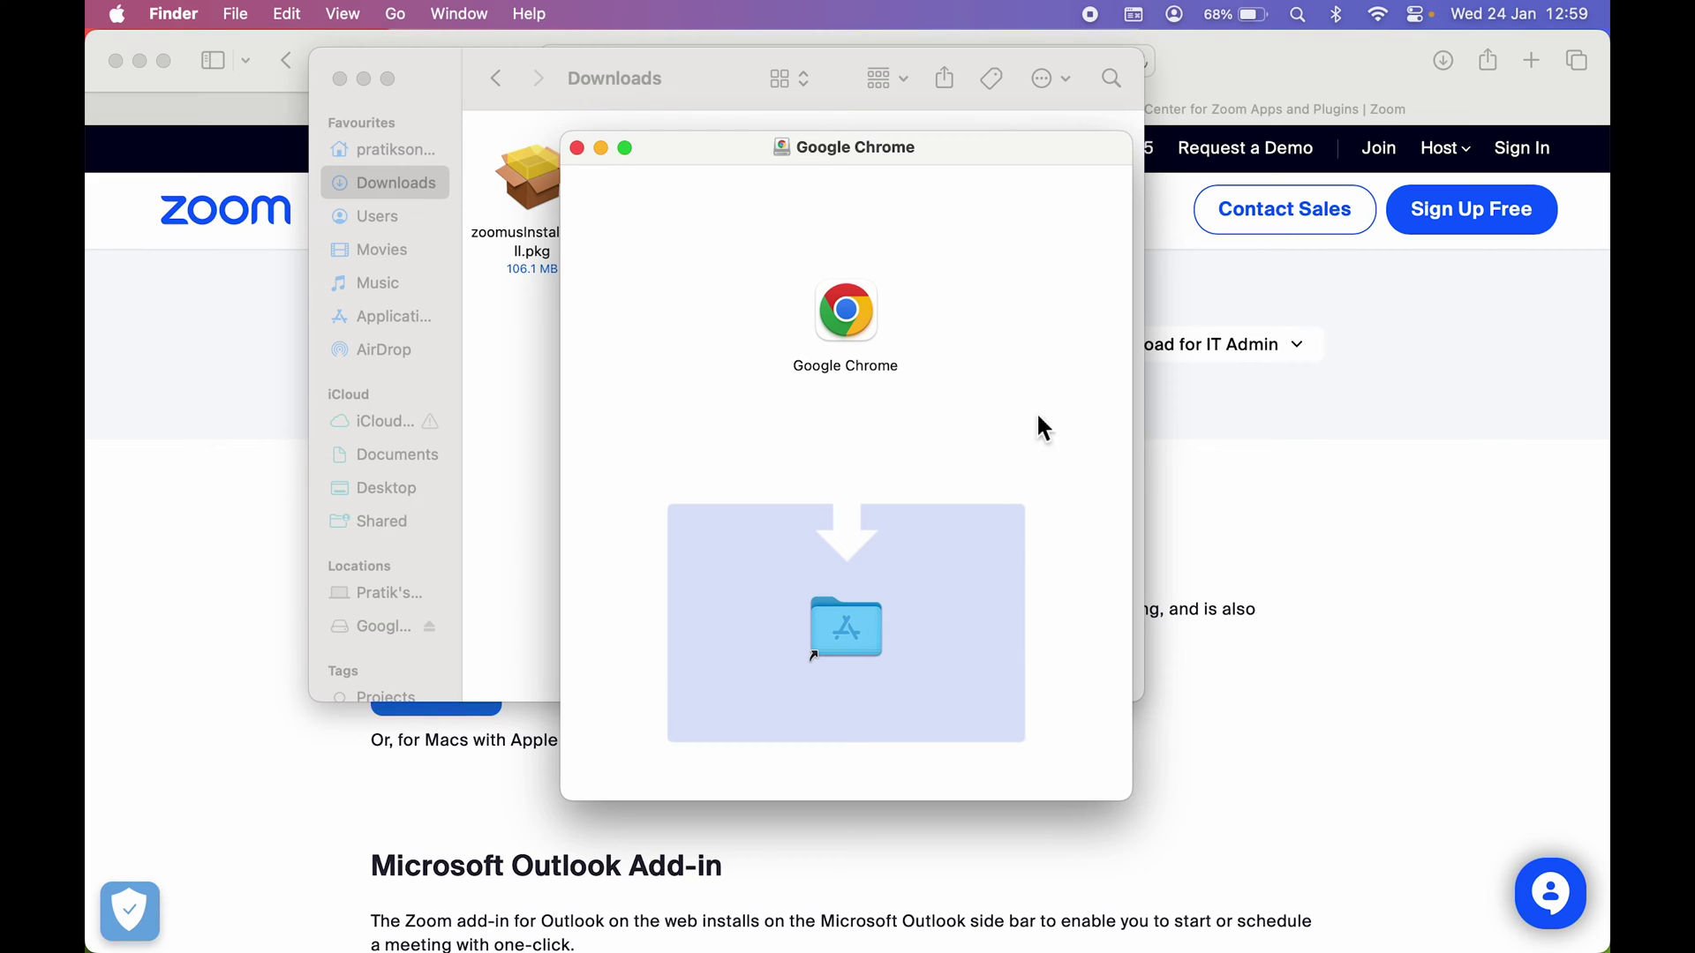
# - Drag the Google Chrome app into the Applications folder to copy it
pyautogui.click(851, 319)
pyautogui.moveTo(850, 314); pyautogui.dragTo(849, 614)
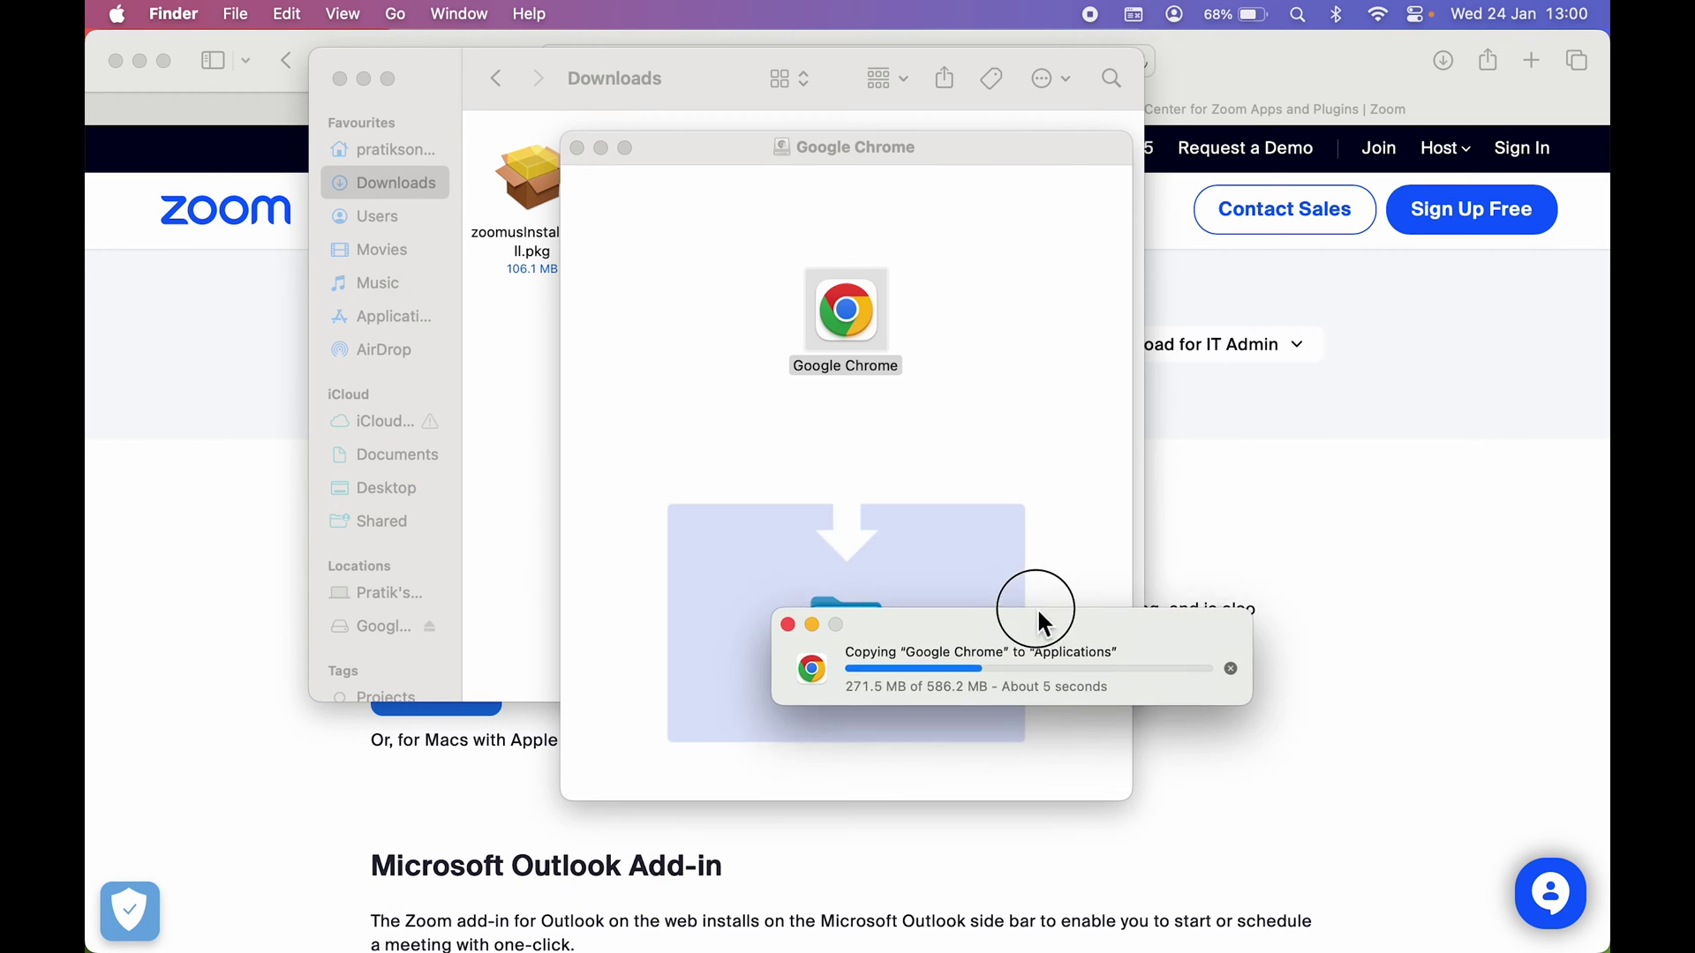
pyautogui.moveTo(1036, 607); pyautogui.dragTo(908, 429)
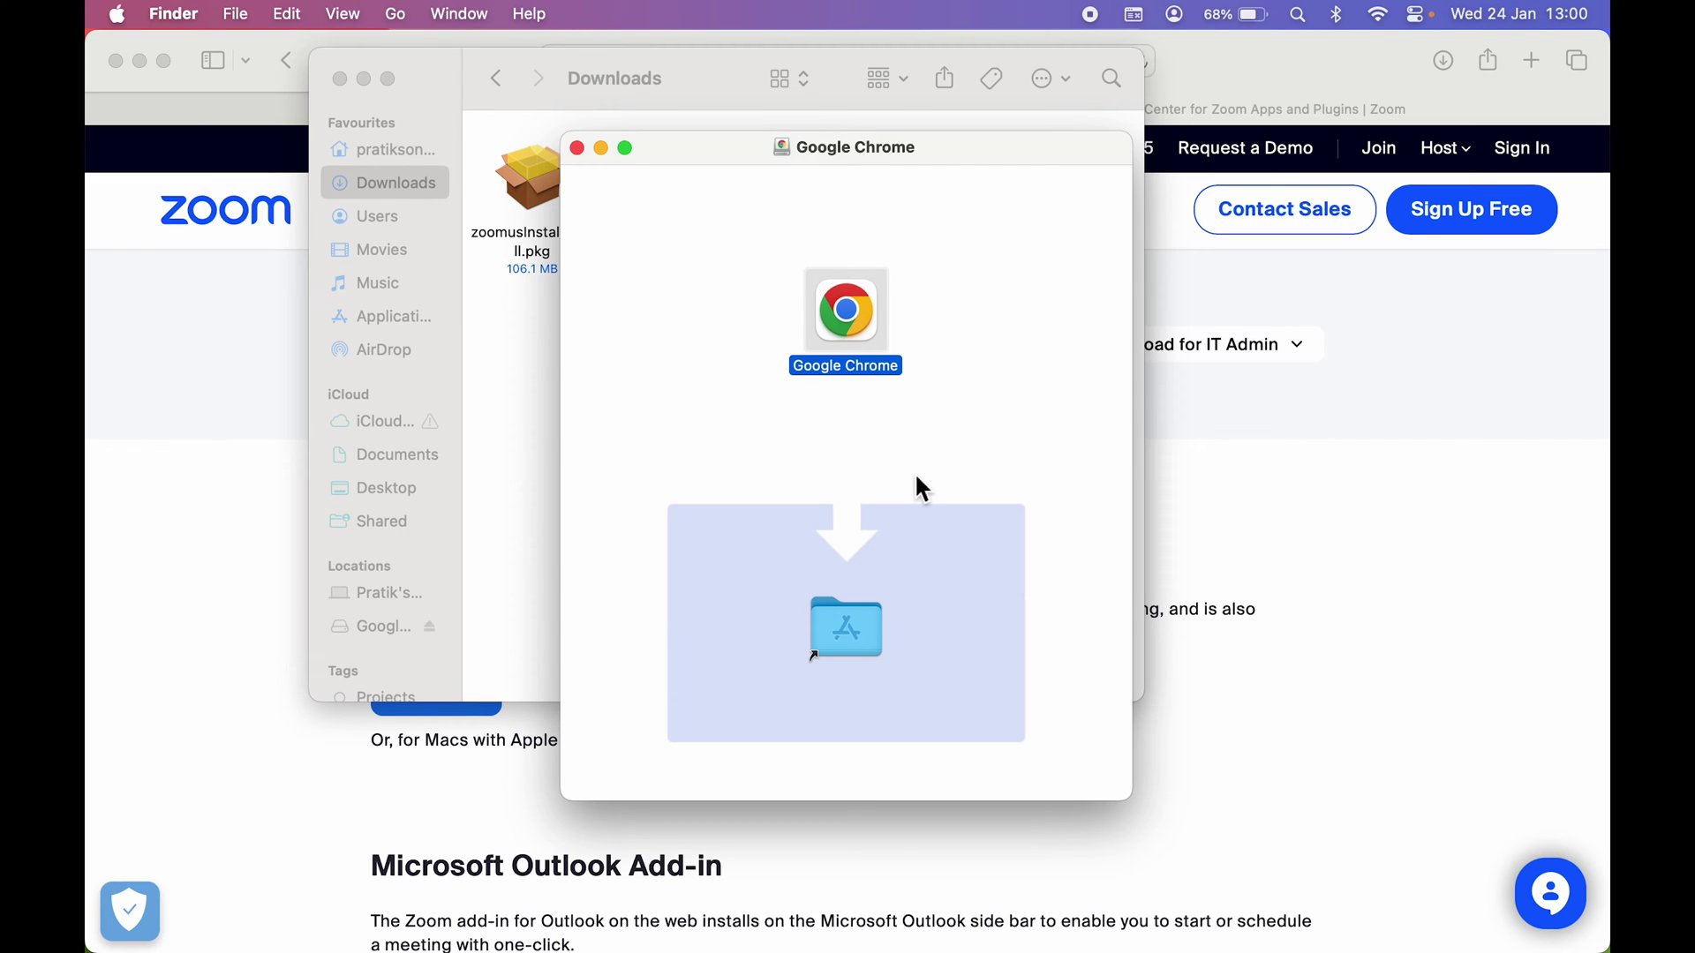
pyautogui.moveTo(881, 948)
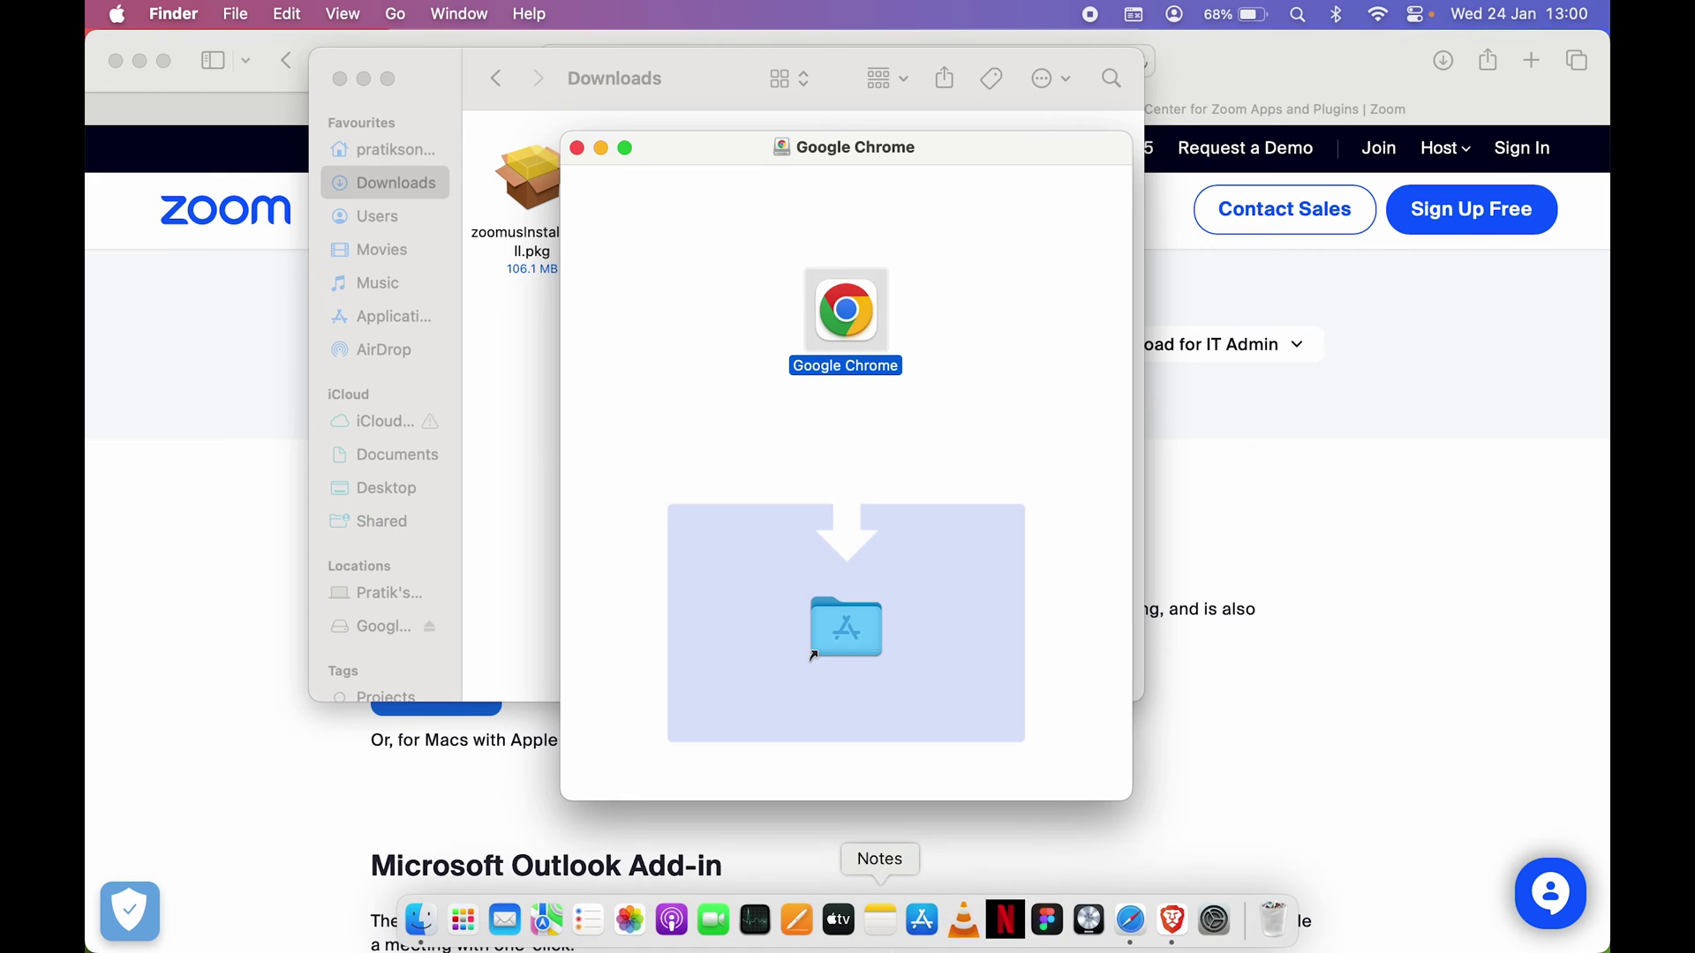
pyautogui.click(475, 924)
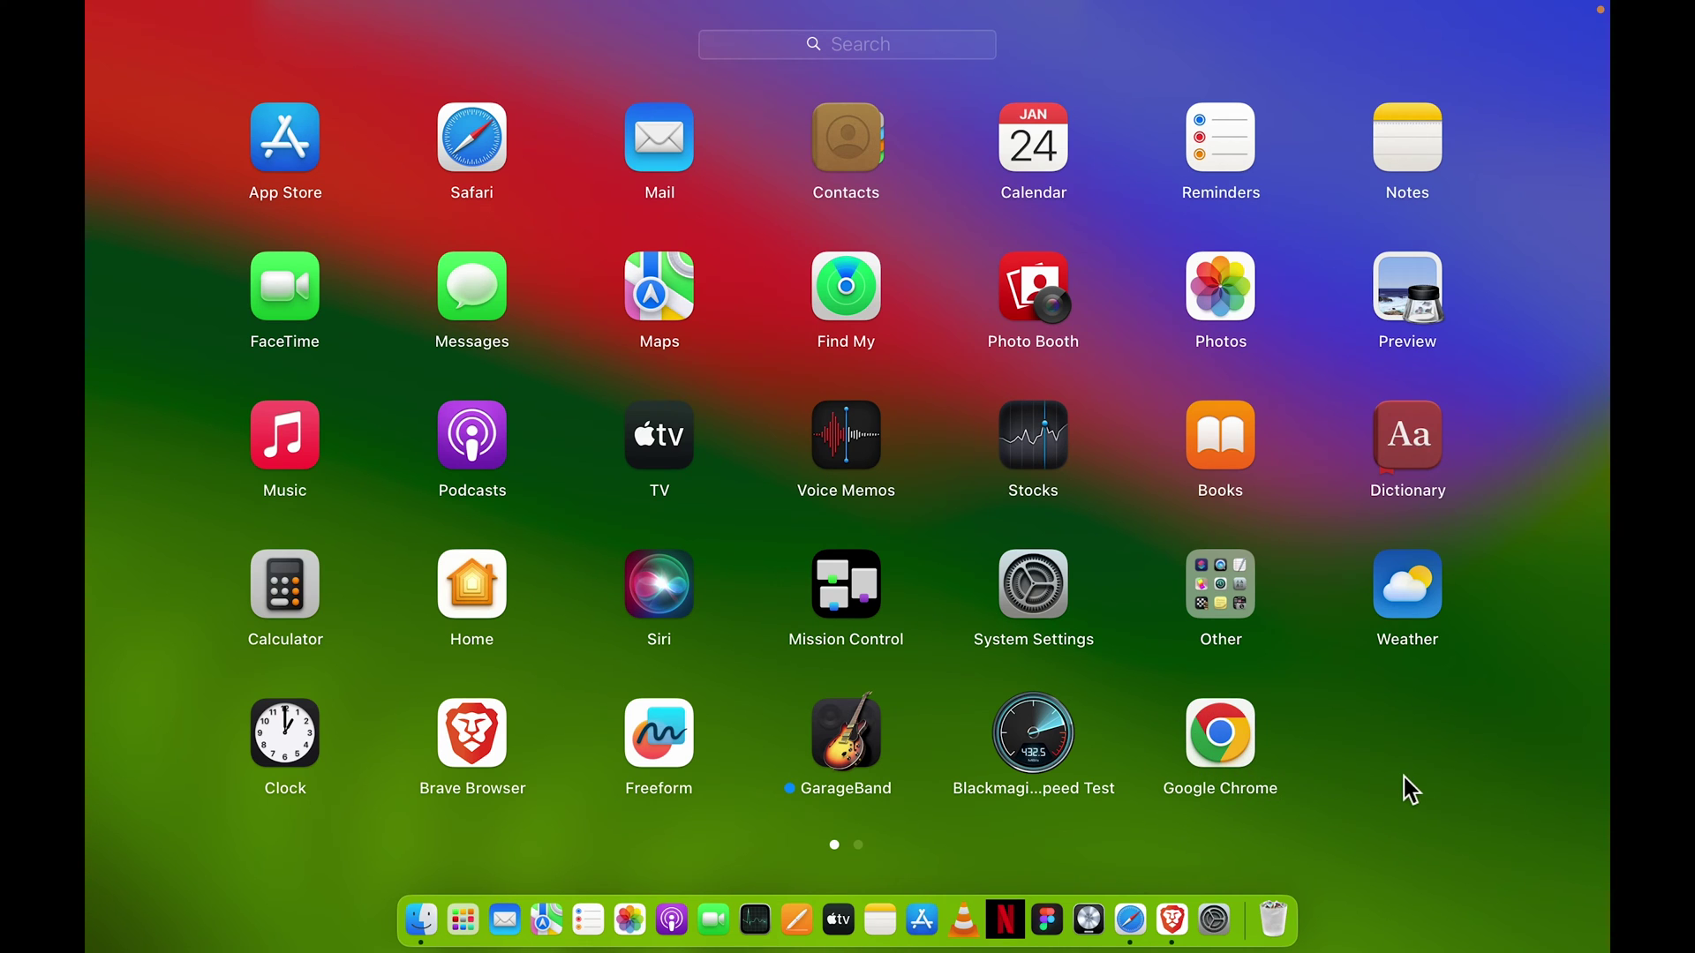
pyautogui.hscroll(3, 1407, 786)
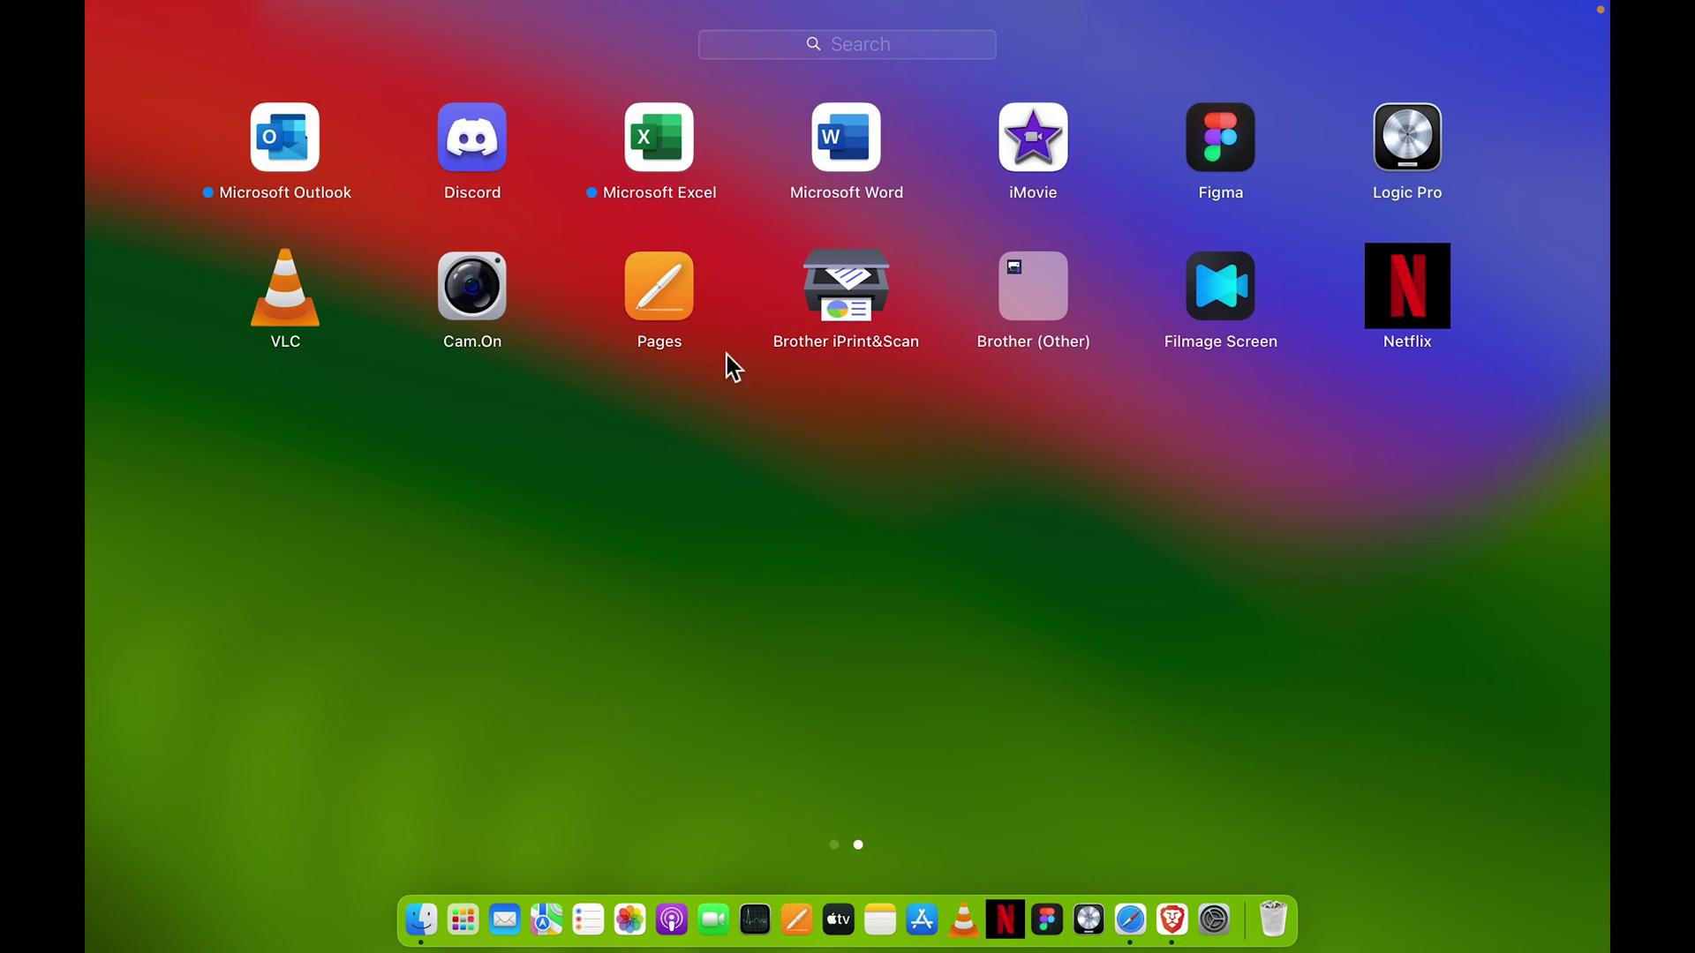
pyautogui.hscroll(-3, 465, 486)
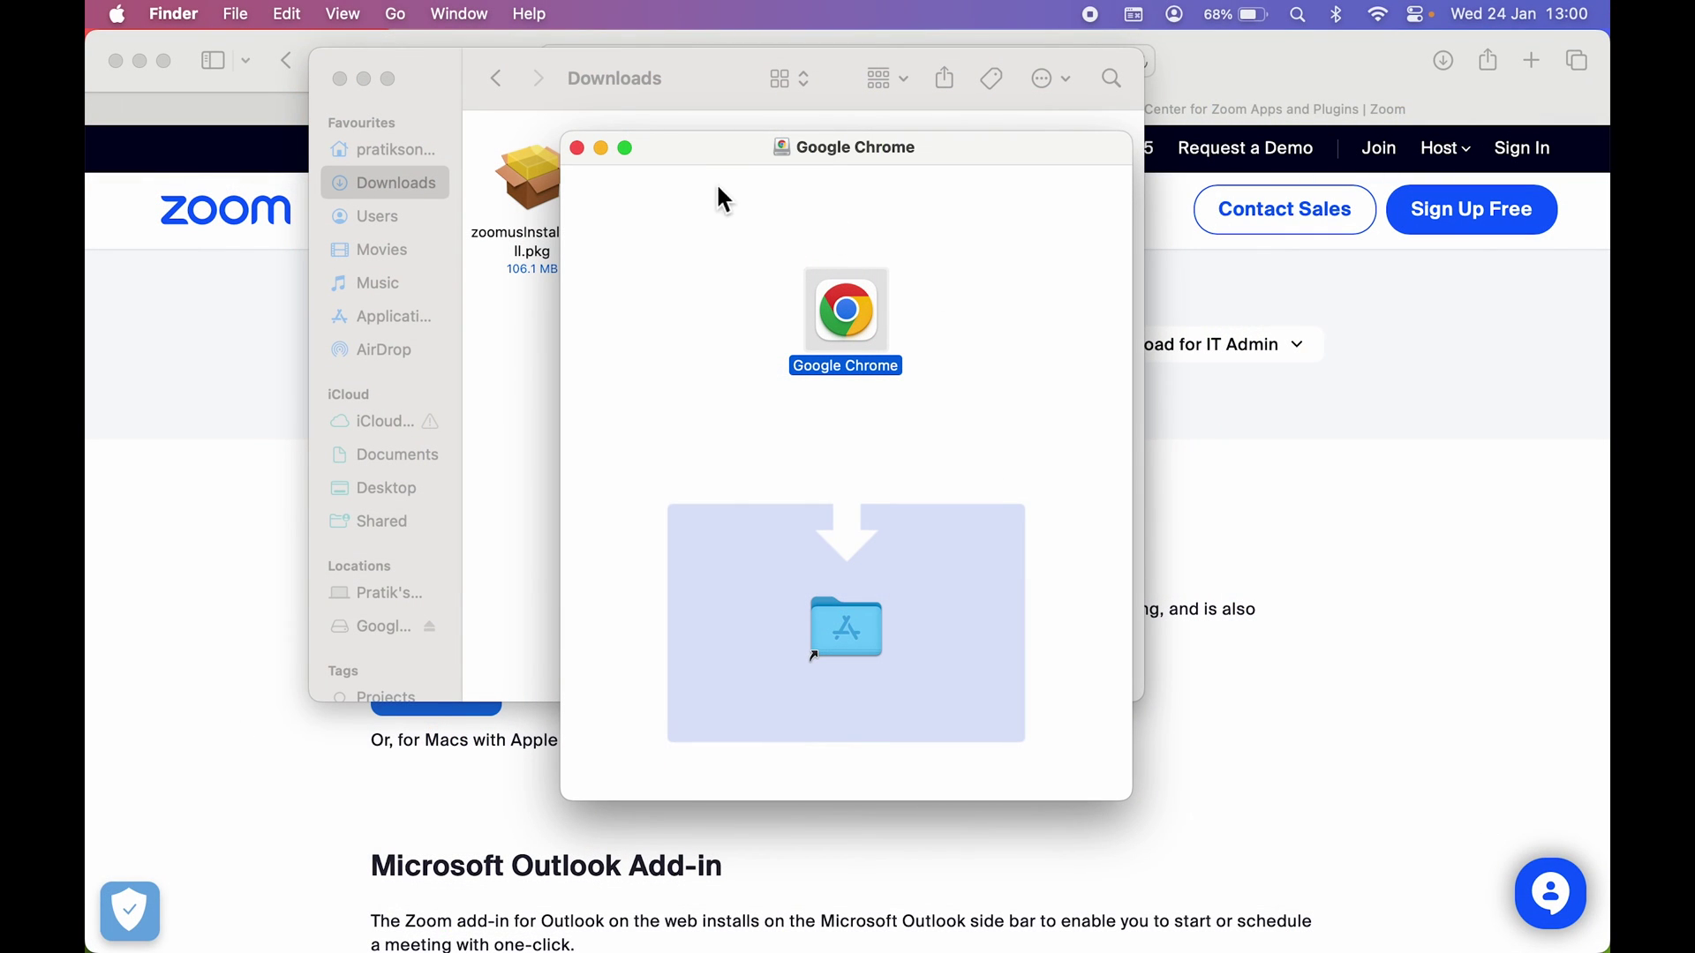
# - Close the Chrome disk image window and launch zoomusInstallerFull.pkg
pyautogui.click(578, 148)
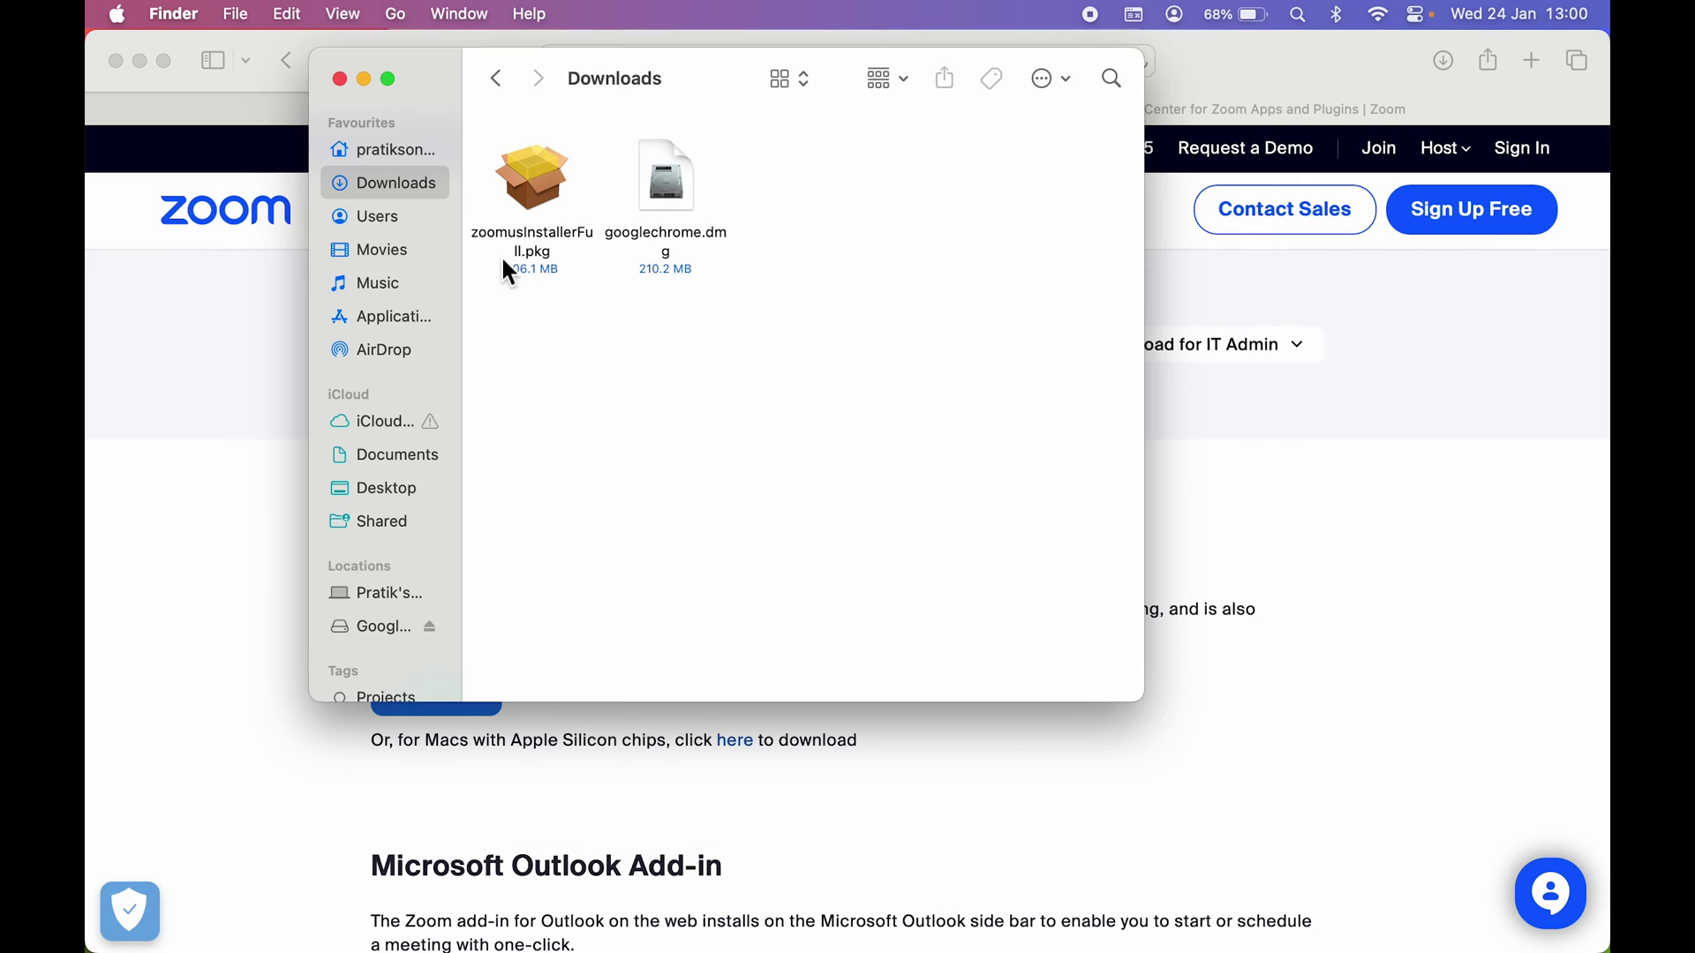
pyautogui.click(536, 187)
pyautogui.doubleClick(537, 188)
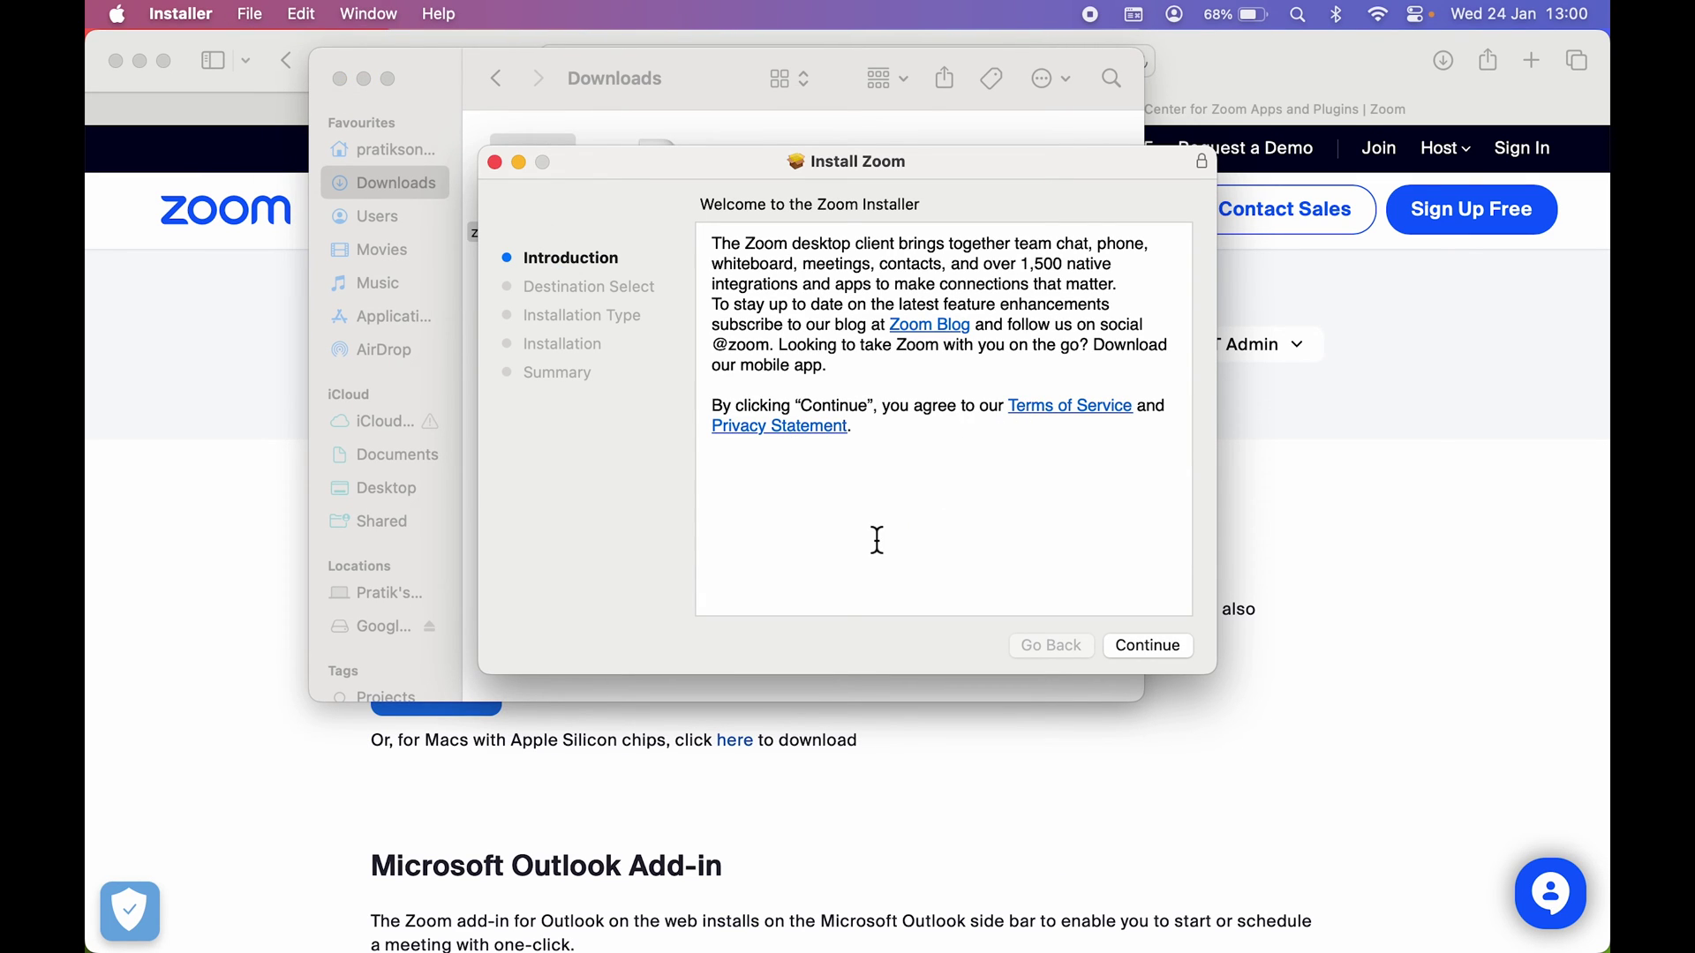
pyautogui.moveTo(705, 163); pyautogui.dragTo(711, 257)
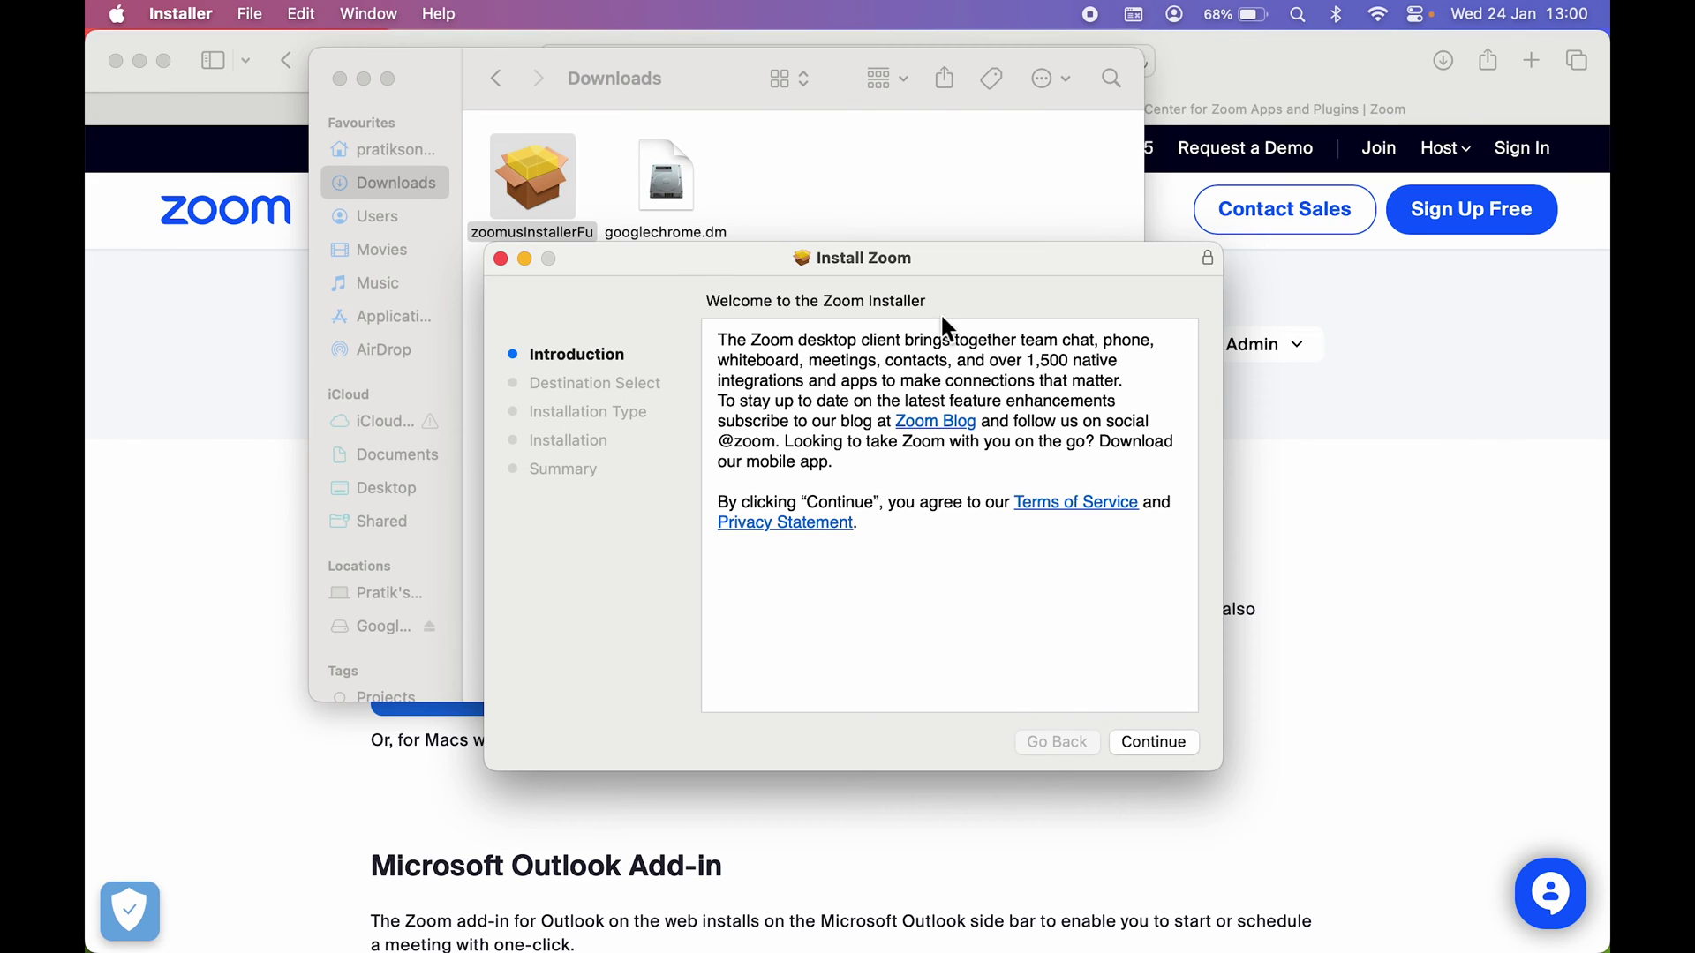
# - Run the standard Zoom installation on Macintosh HD, authorising with the account password
pyautogui.click(1161, 745)
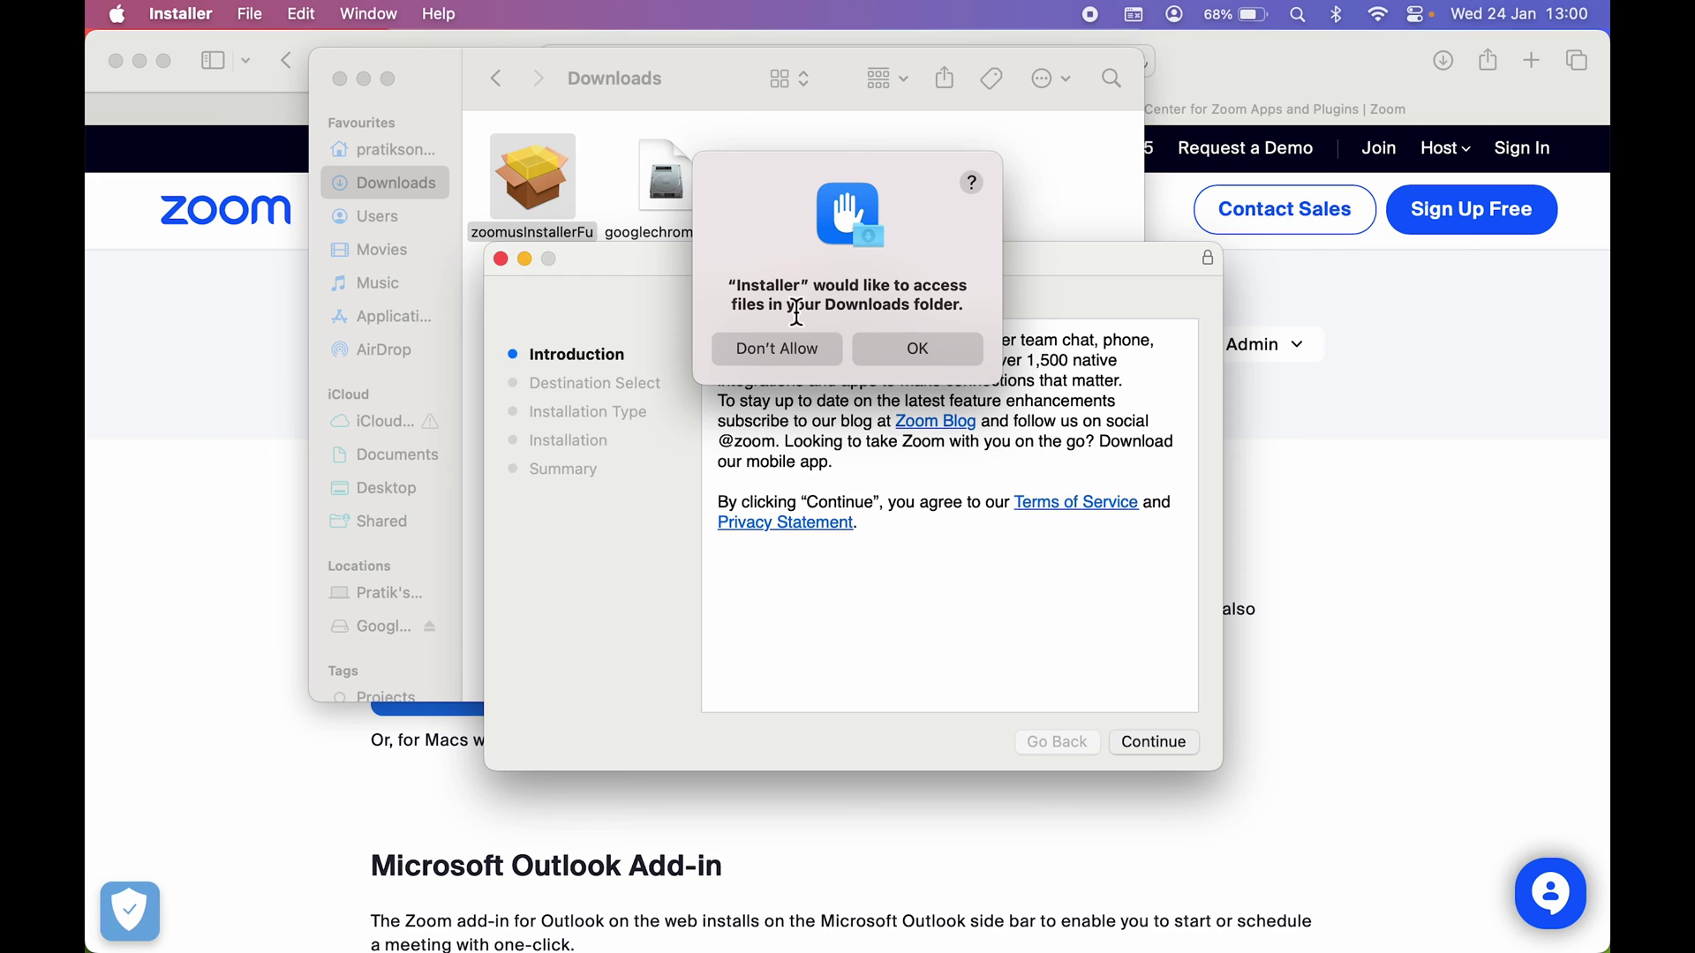
pyautogui.click(934, 355)
pyautogui.click(1156, 742)
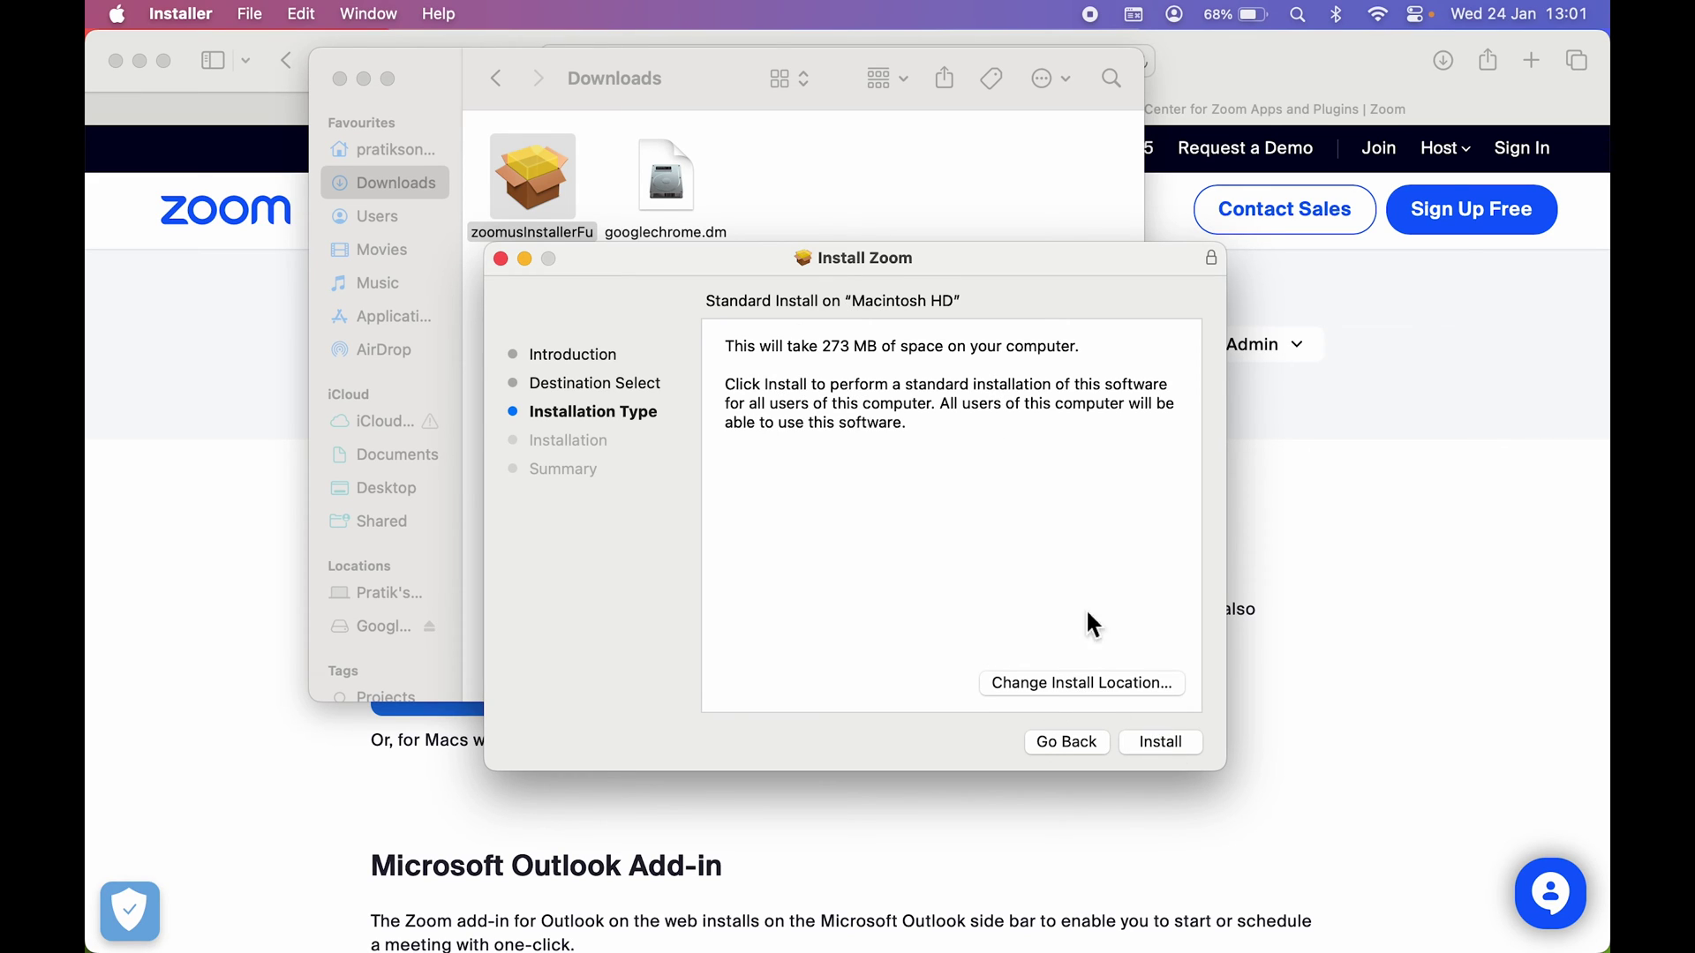
pyautogui.click(1157, 743)
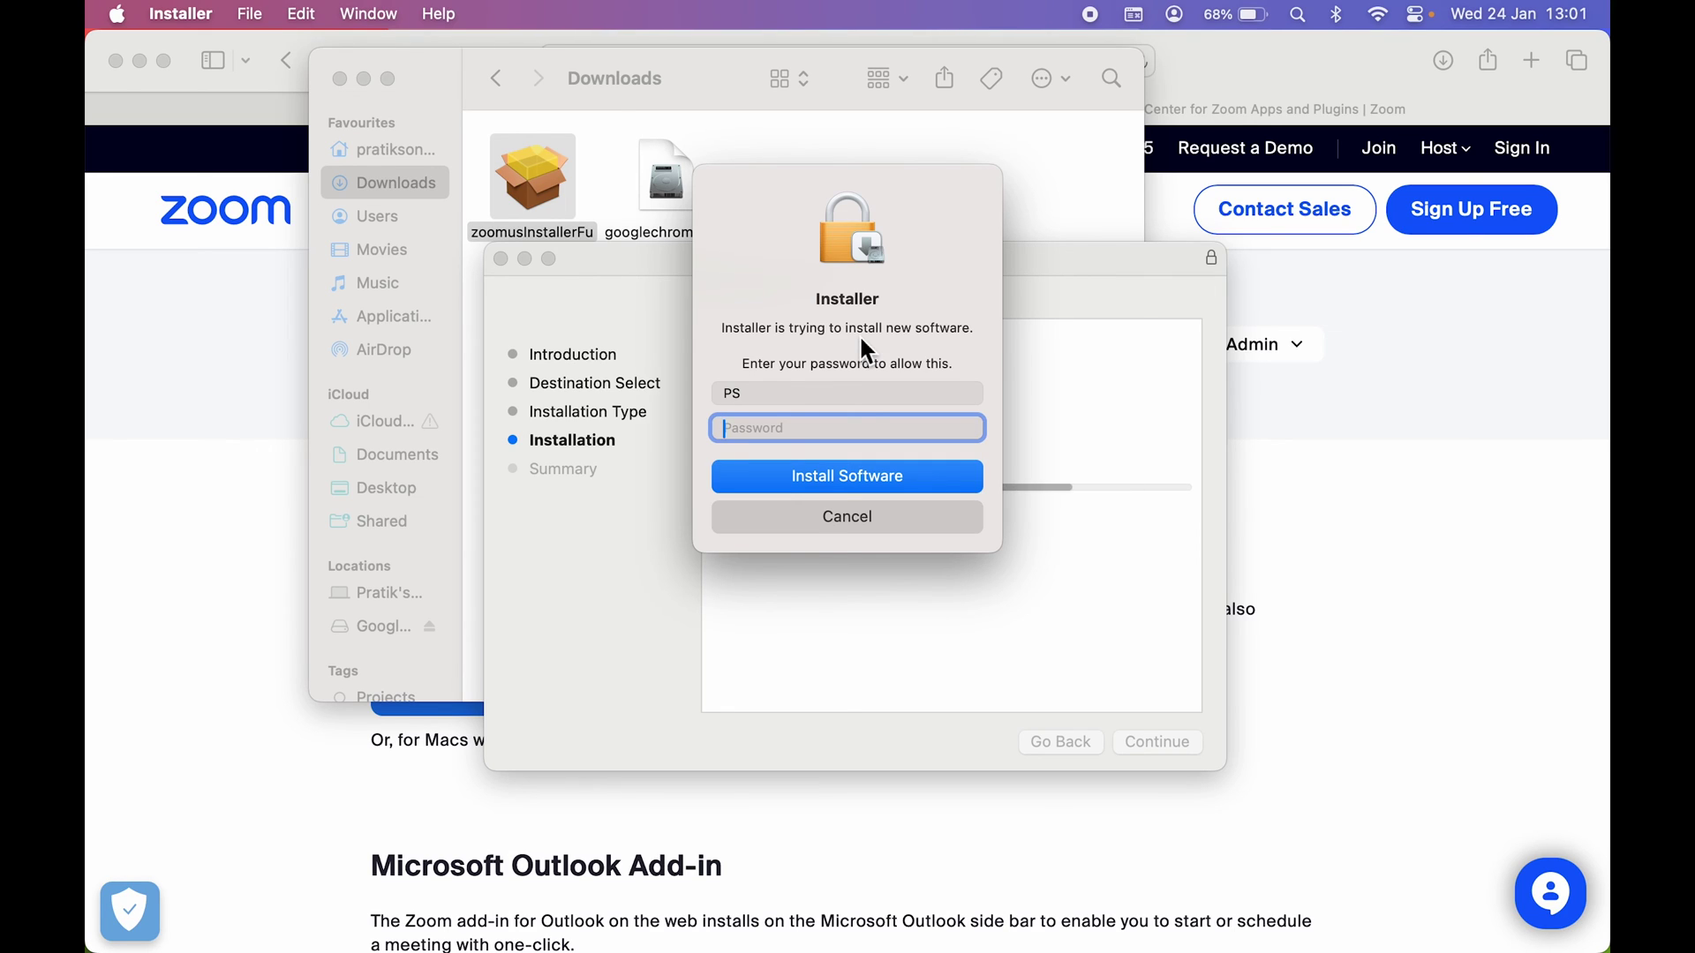
pyautogui.write('****')
pyautogui.click(855, 476)
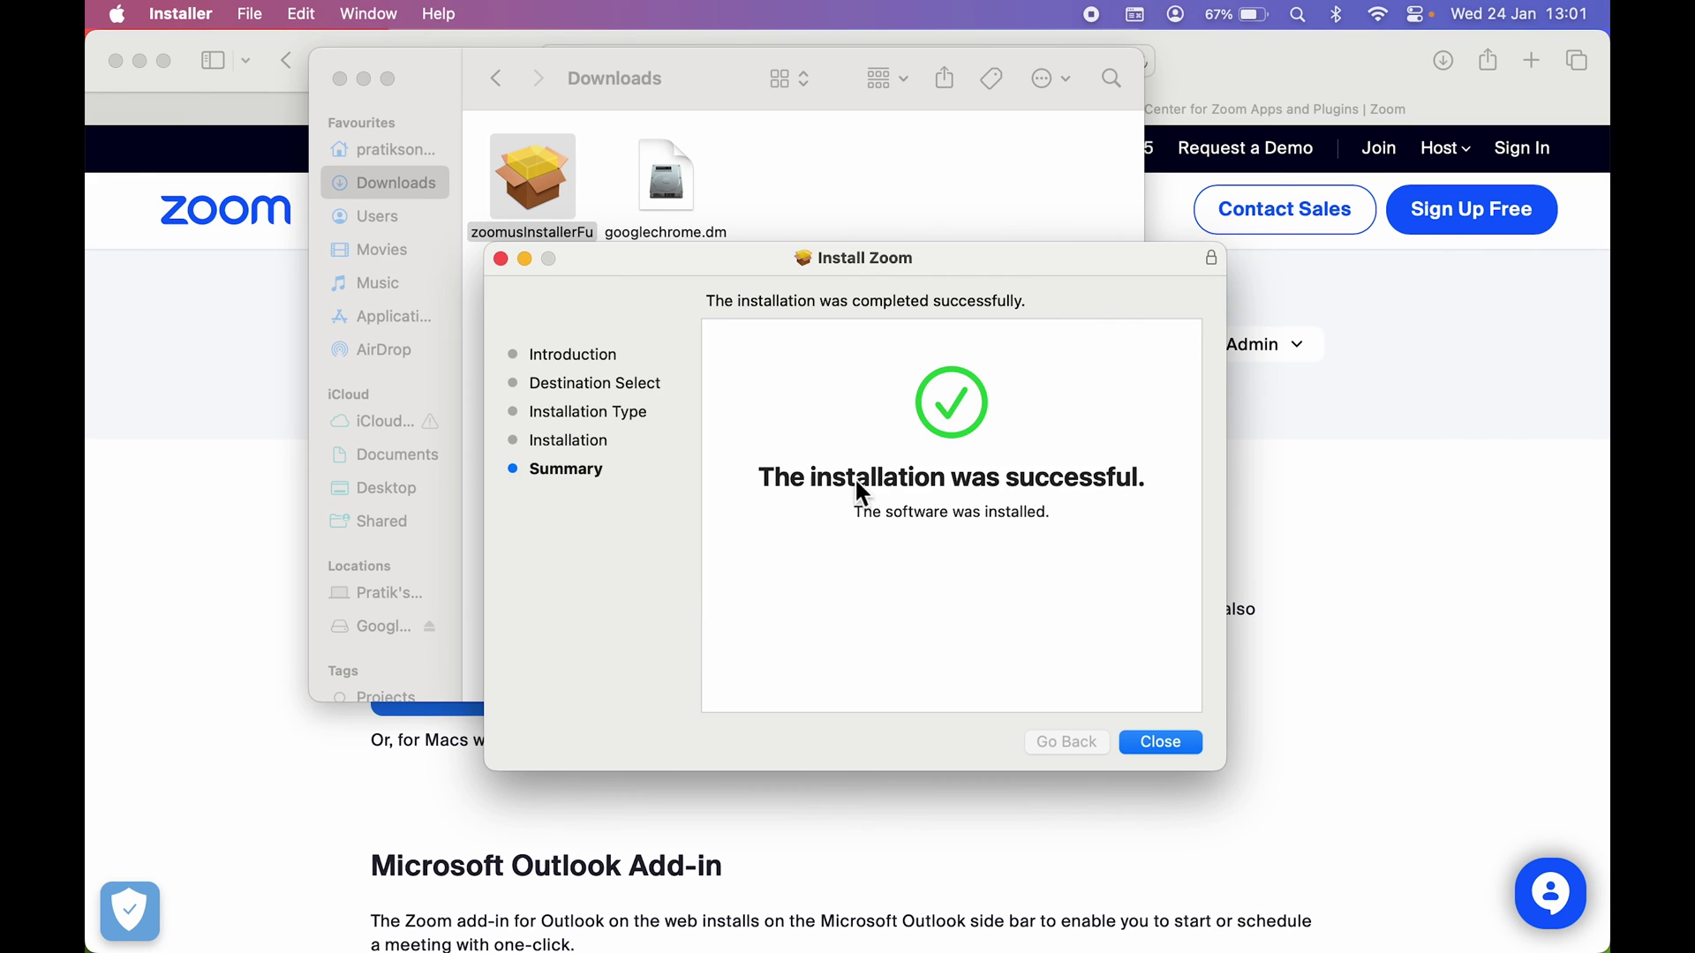
# - Close the Zoom installer and keep zoomusInstallerFull.pkg rather than moving it to the Bin
pyautogui.click(1173, 745)
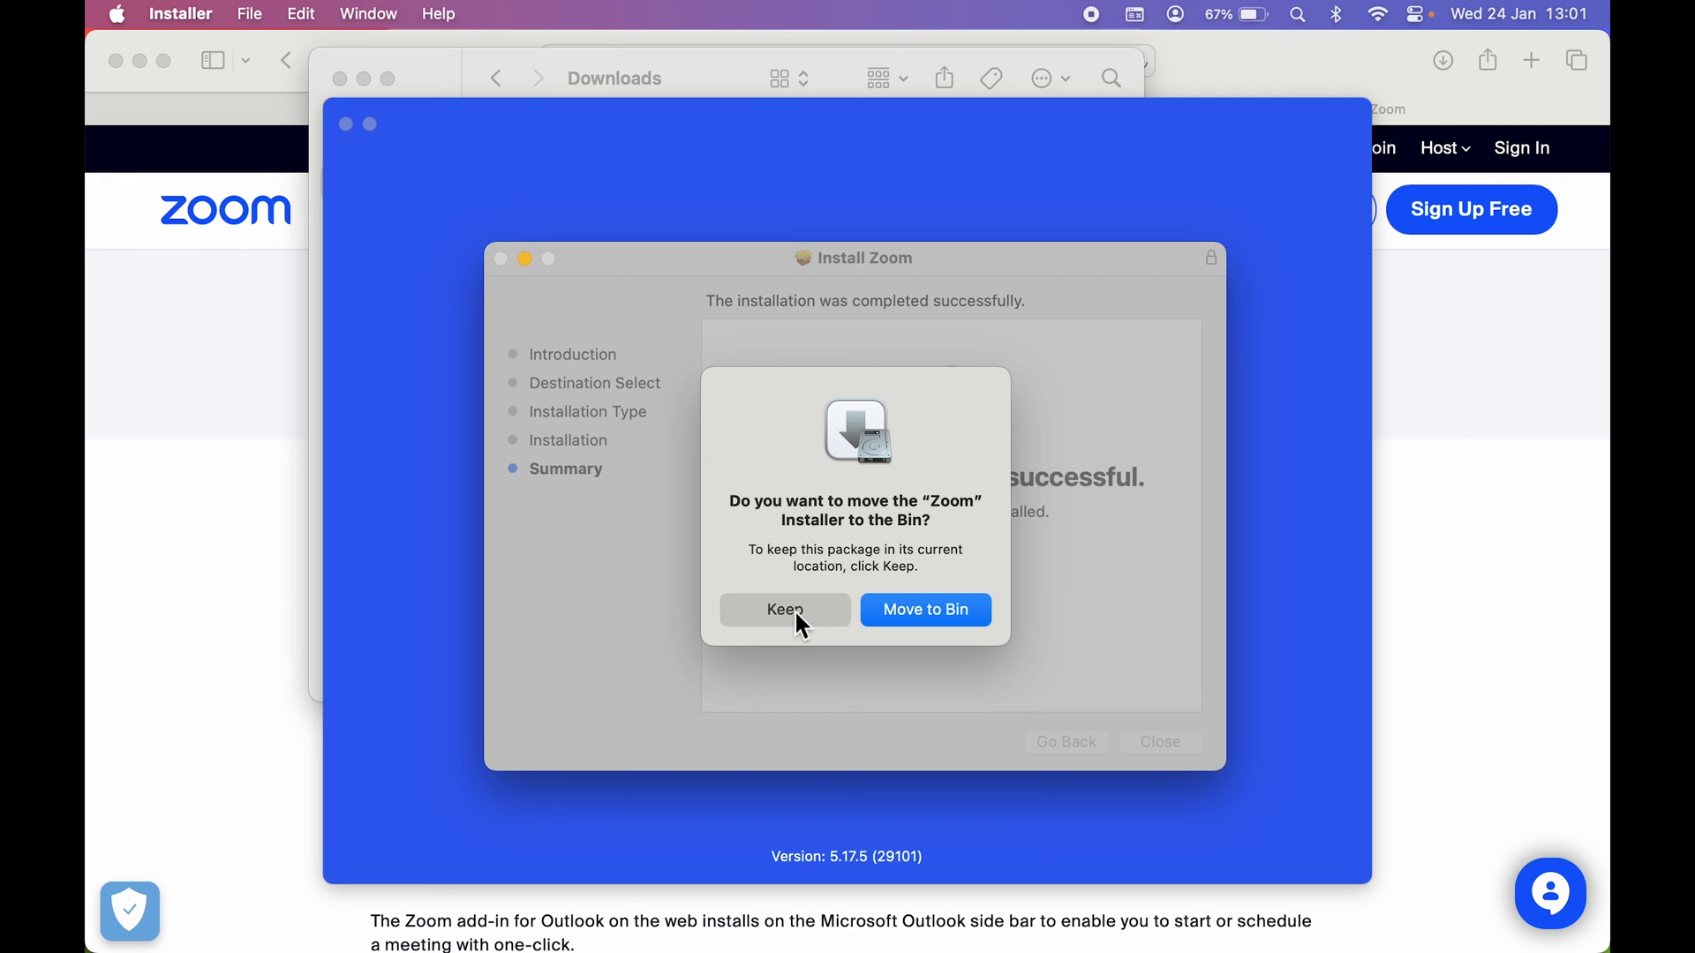
pyautogui.click(794, 609)
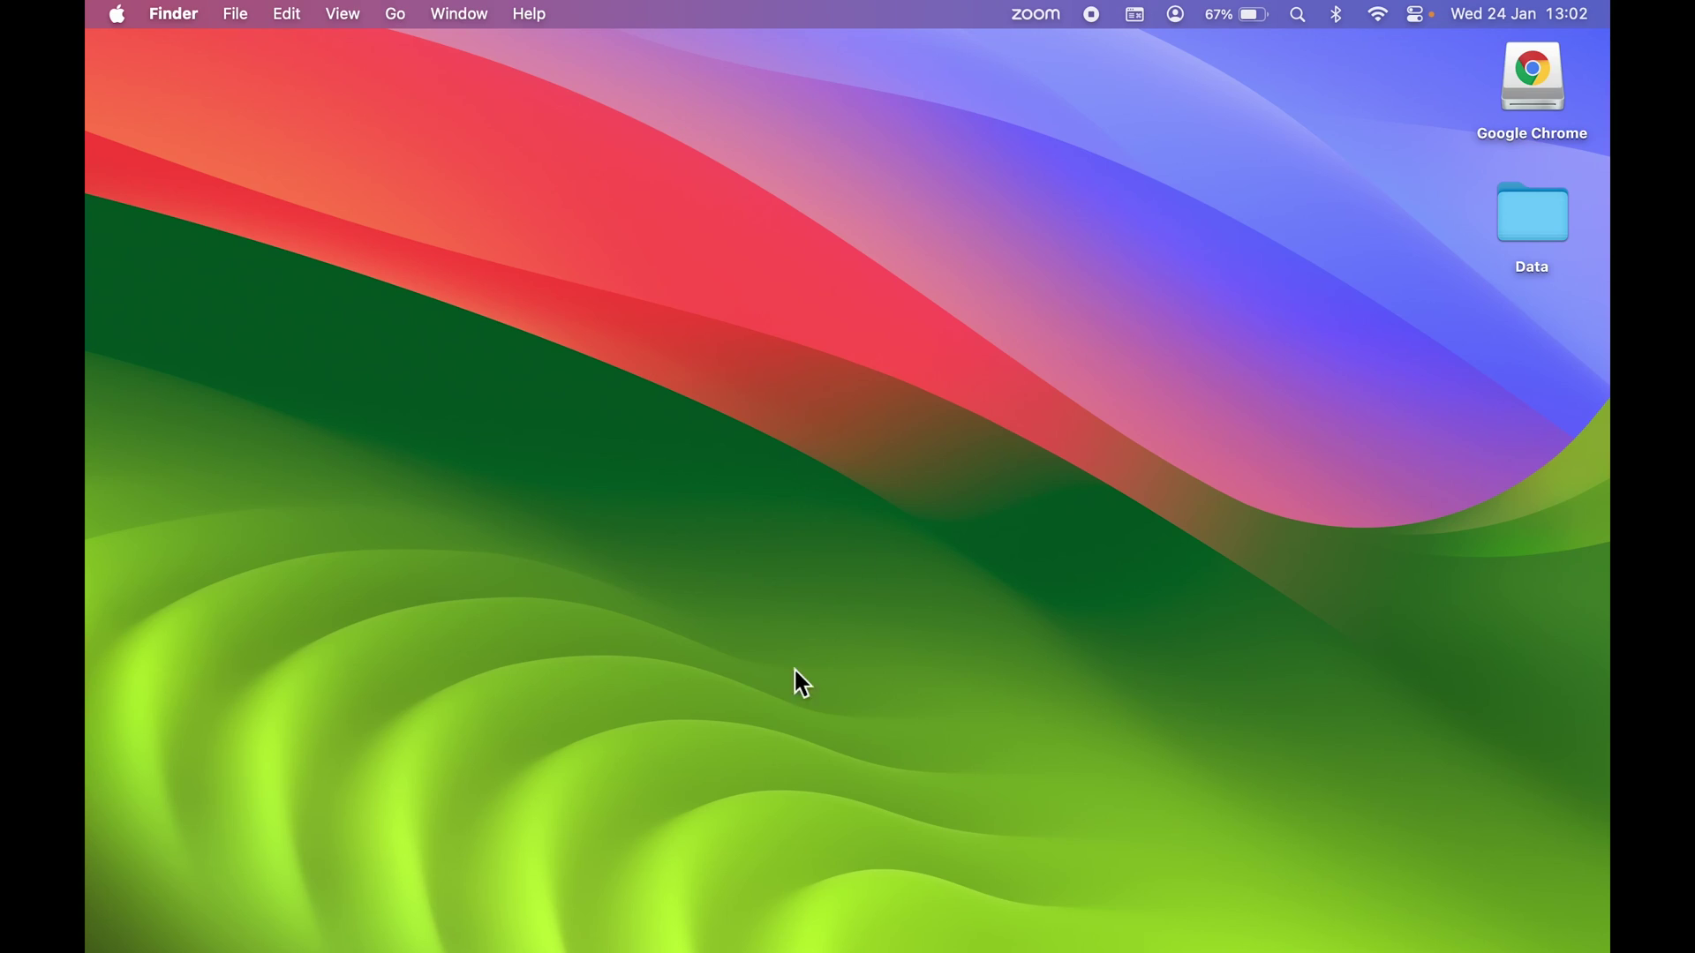
pyautogui.moveTo(857, 921)
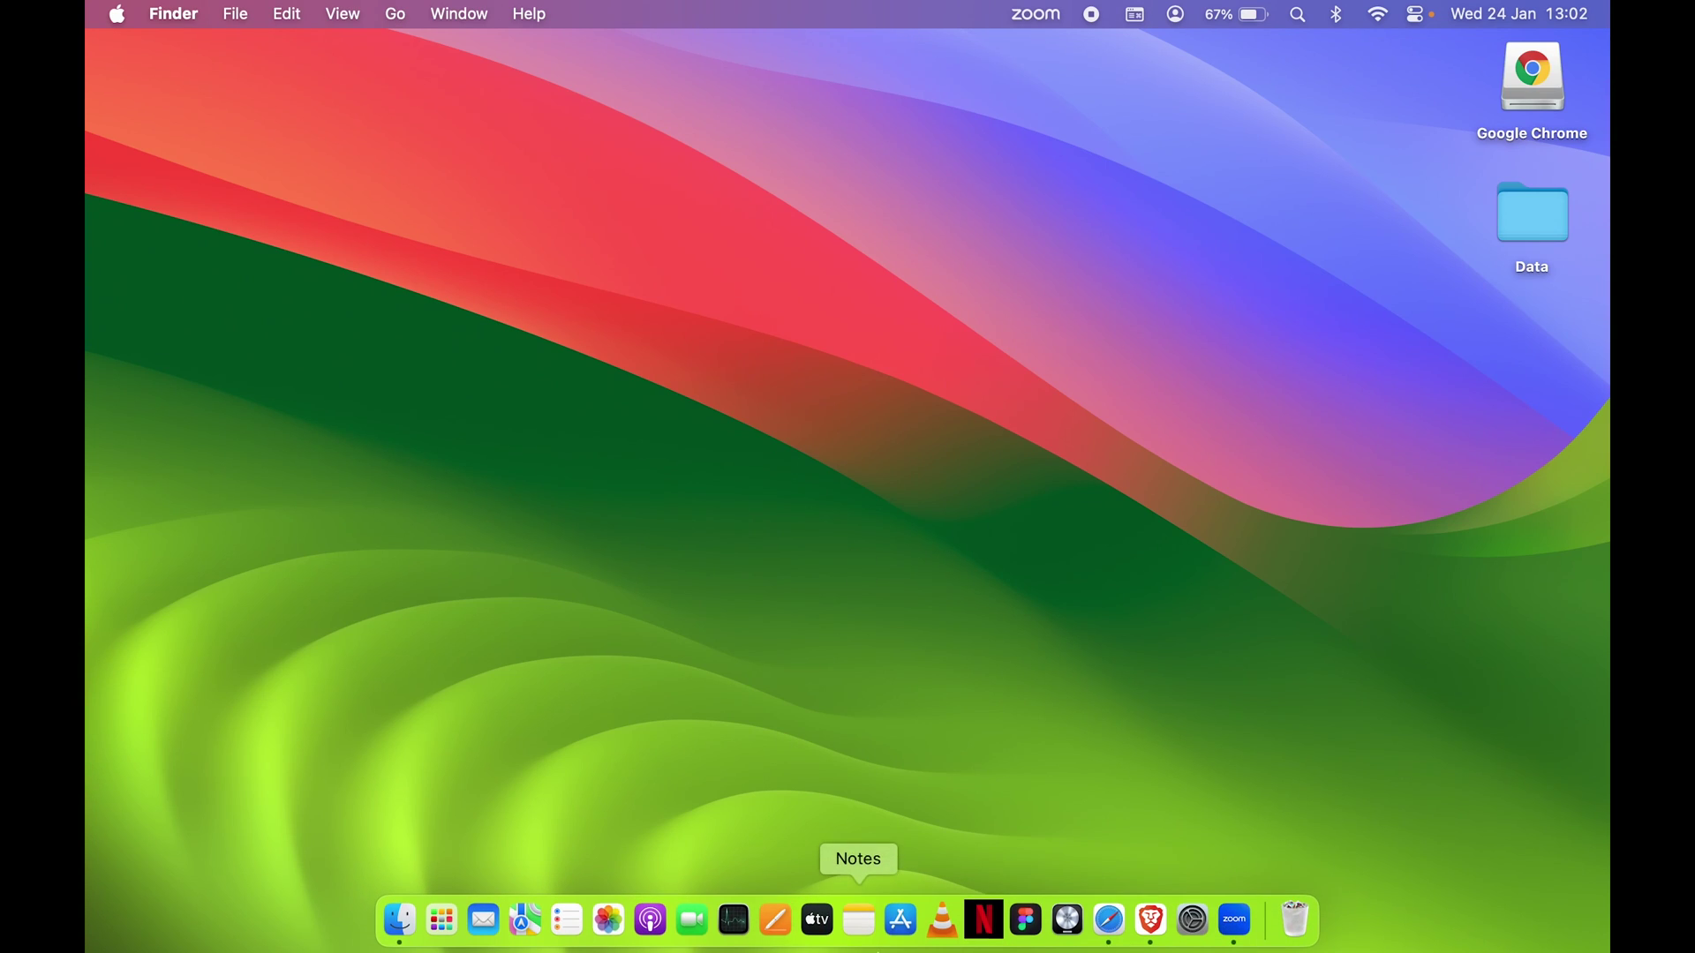
pyautogui.click(443, 925)
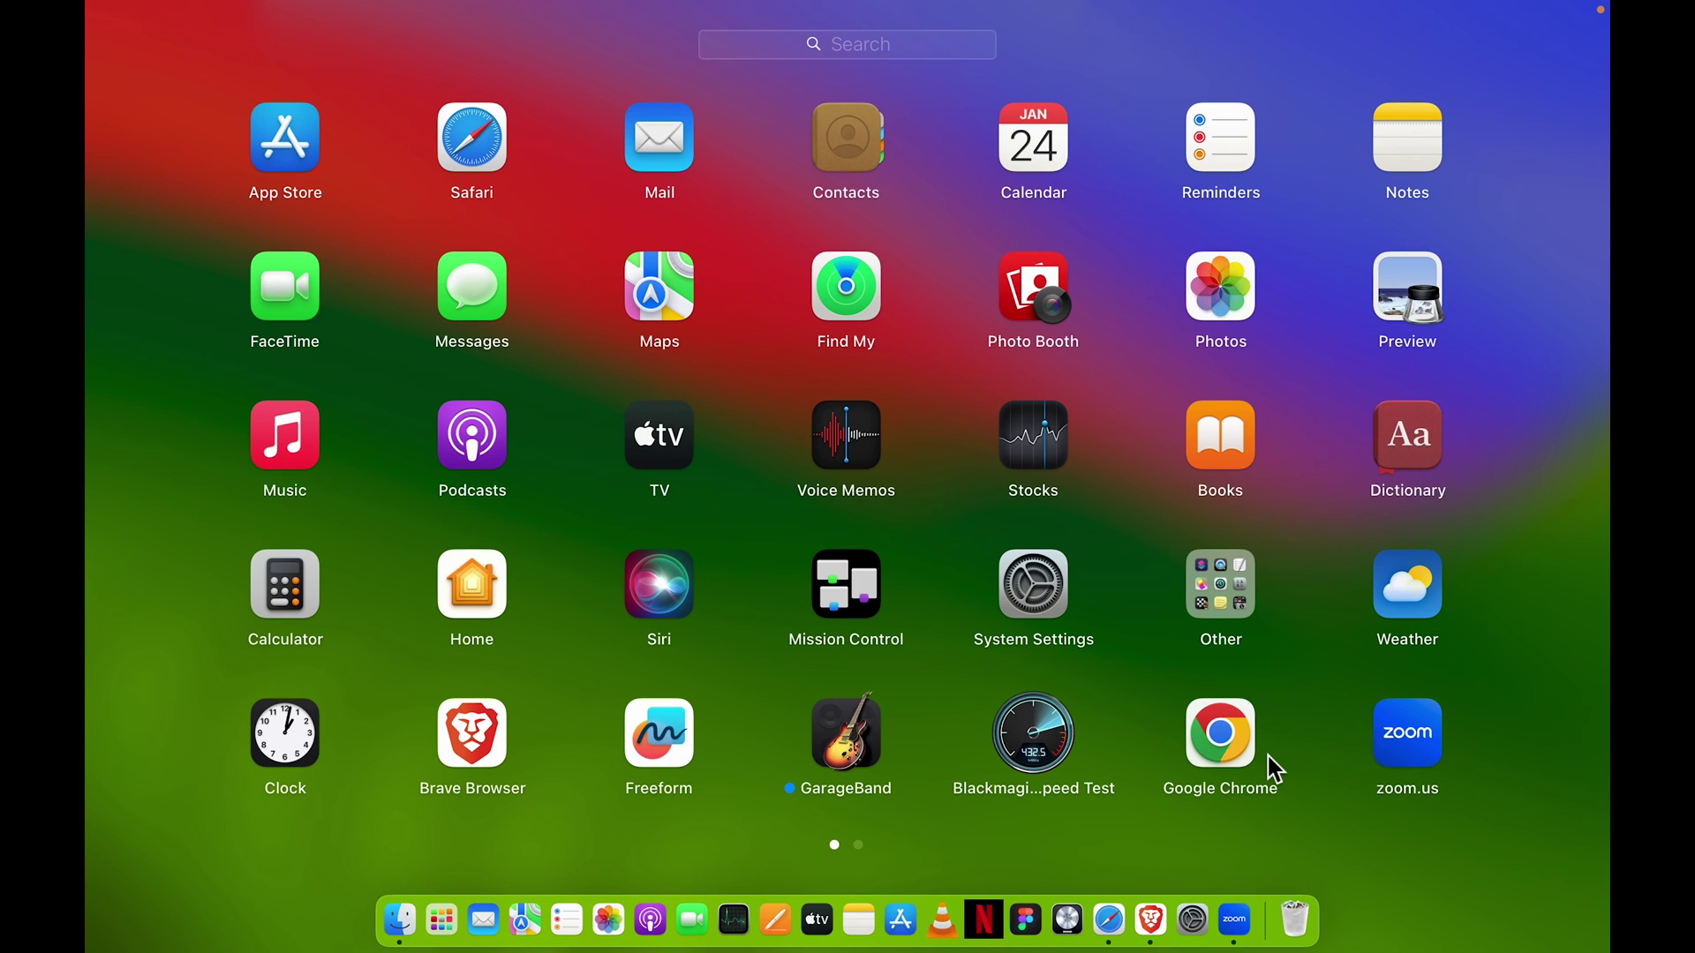
pyautogui.click(1501, 765)
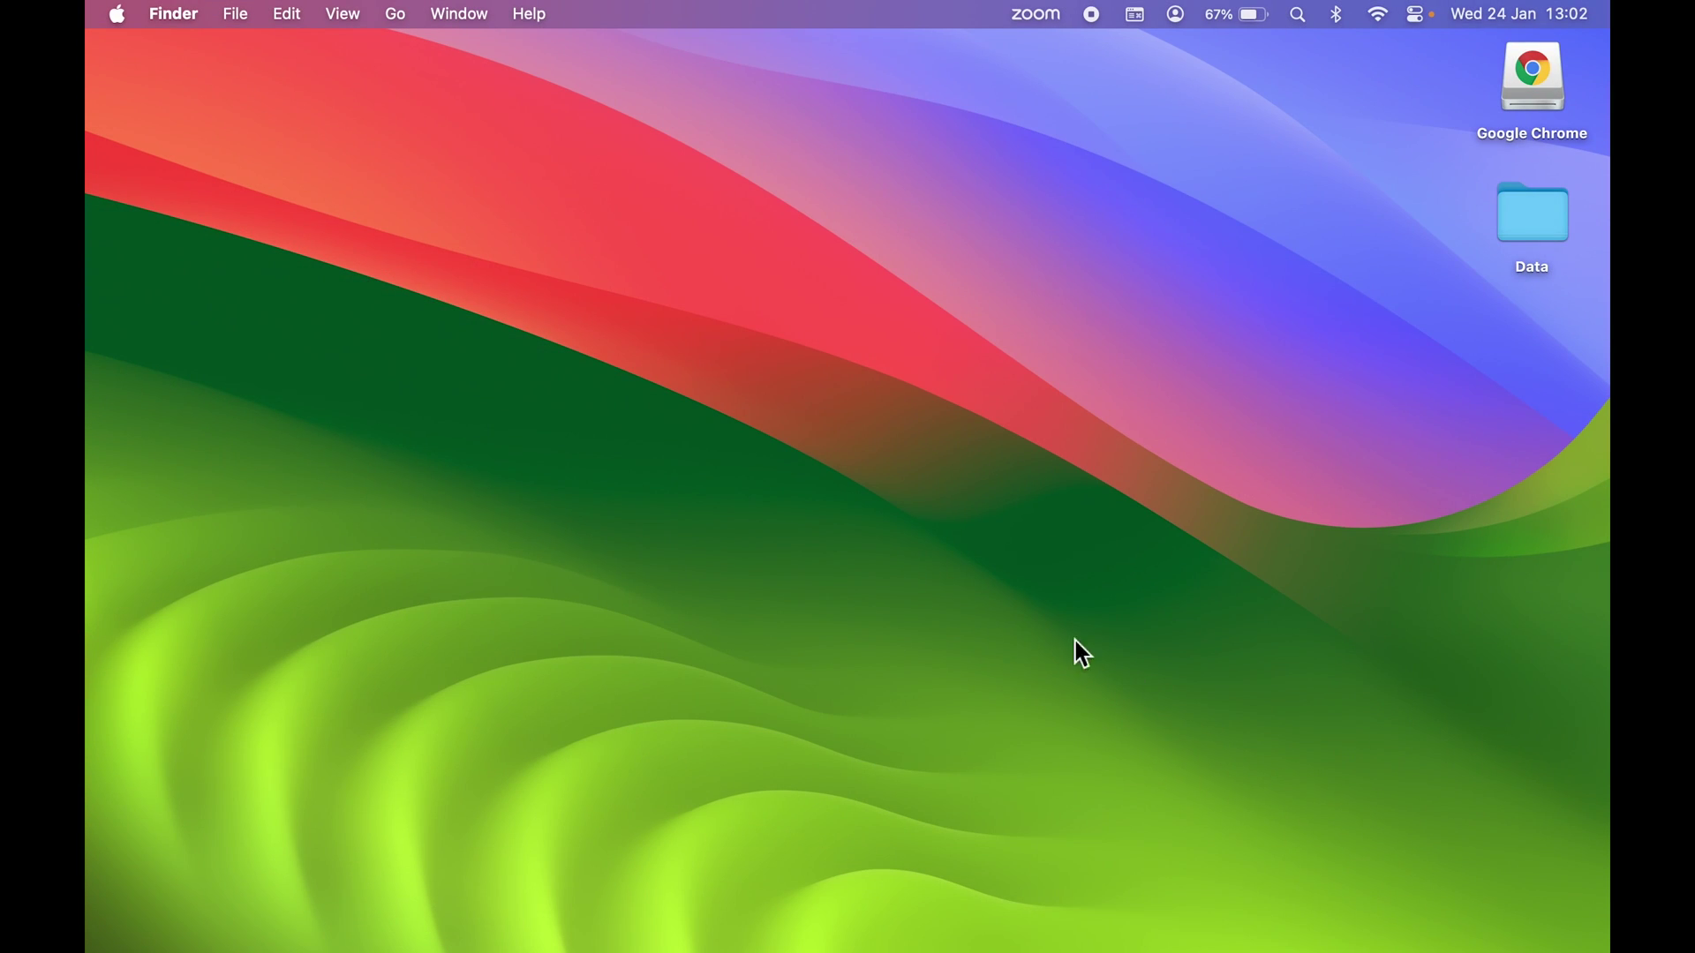